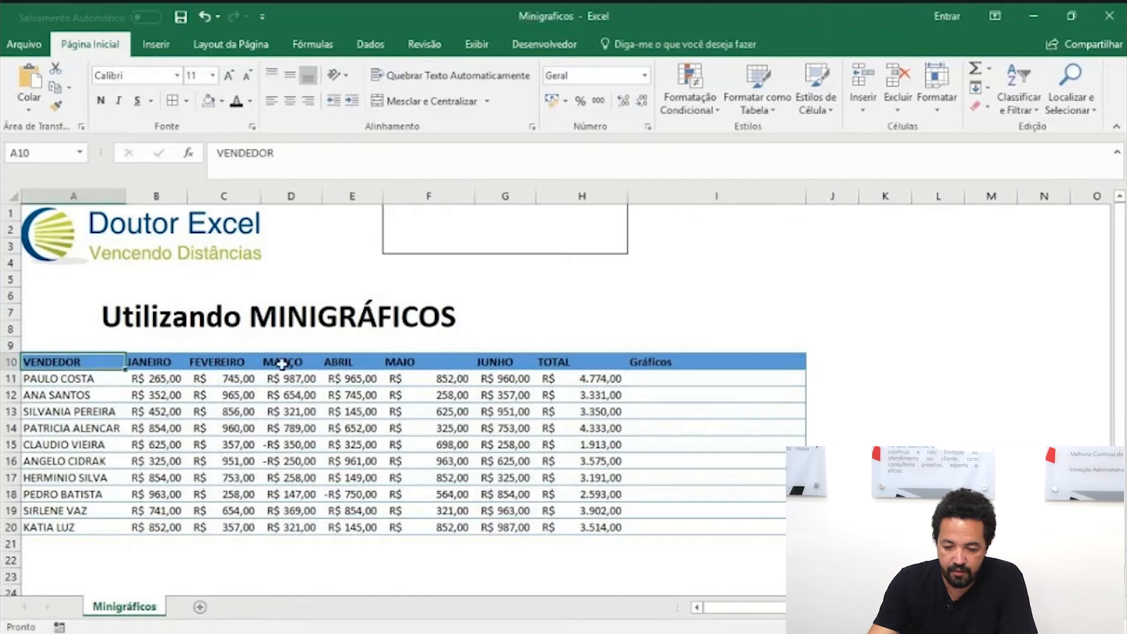
{"action": "left_click", "coordinate": [93, 377]}
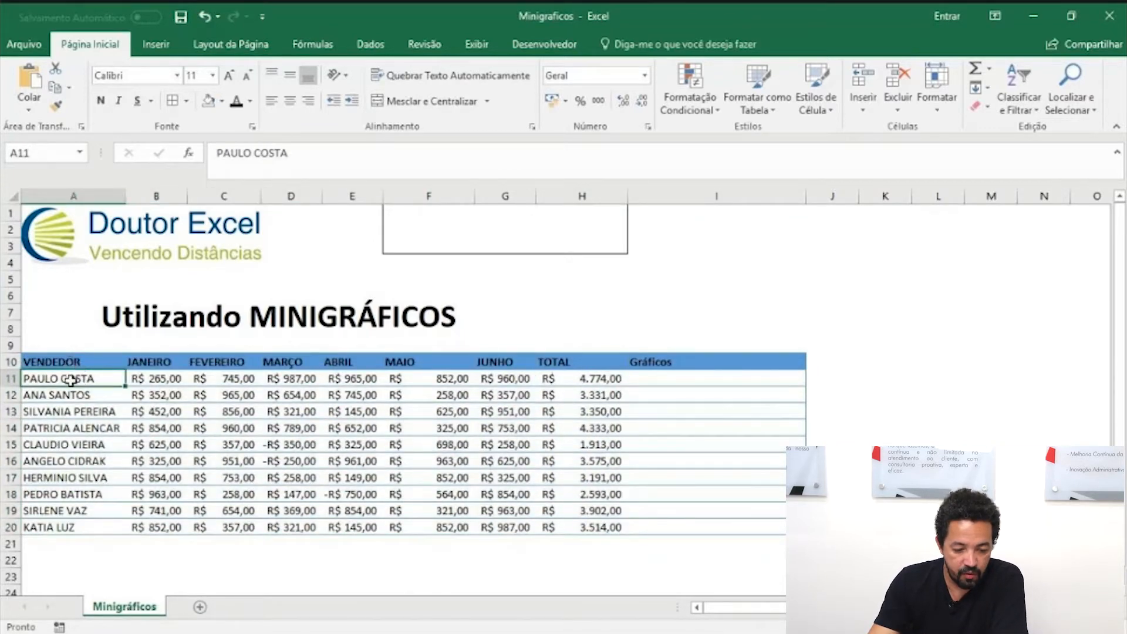
{"action": "left_click_drag", "start_coordinate": [159, 378], "coordinate": [506, 375]}
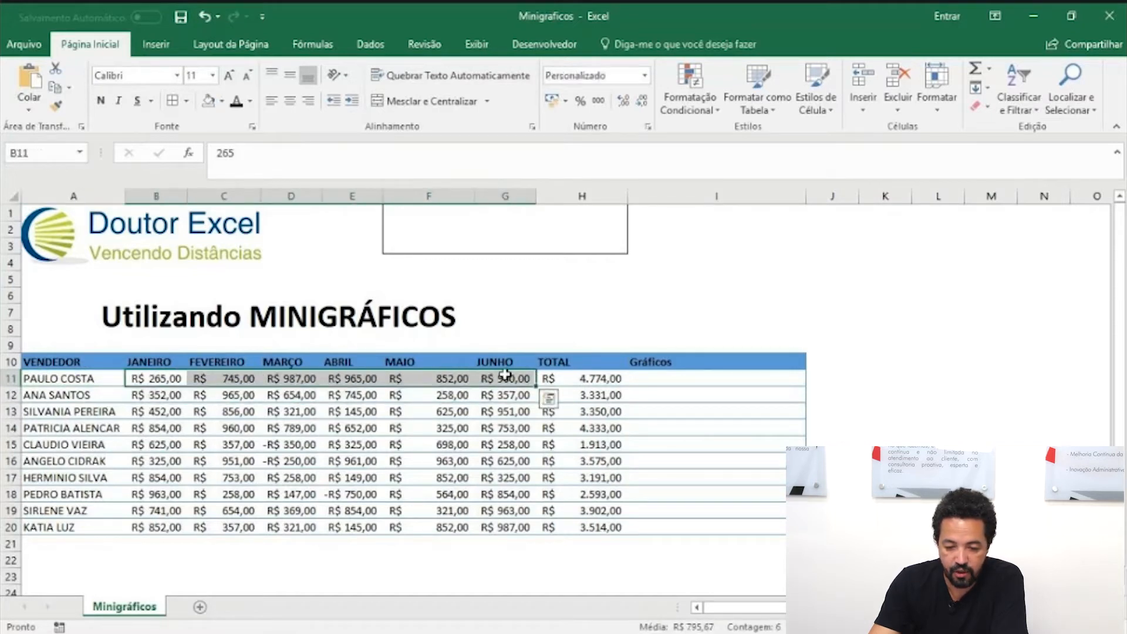
{"action": "left_click", "coordinate": [607, 379]}
{"action": "left_click", "coordinate": [160, 382]}
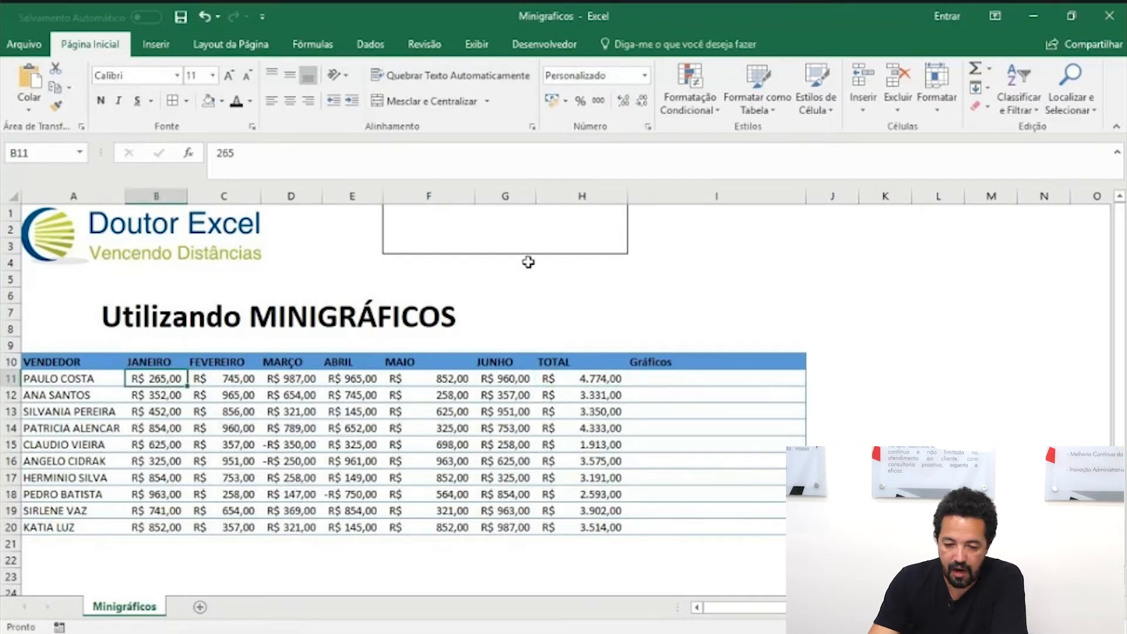
Step: Paste the text "COMO EXIBIR DE FORMA GRÁFICA OS RESULTADOS DOS VENDEDORES." into the empty merged box at F1
{"action": "left_click", "coordinate": [520, 225]}
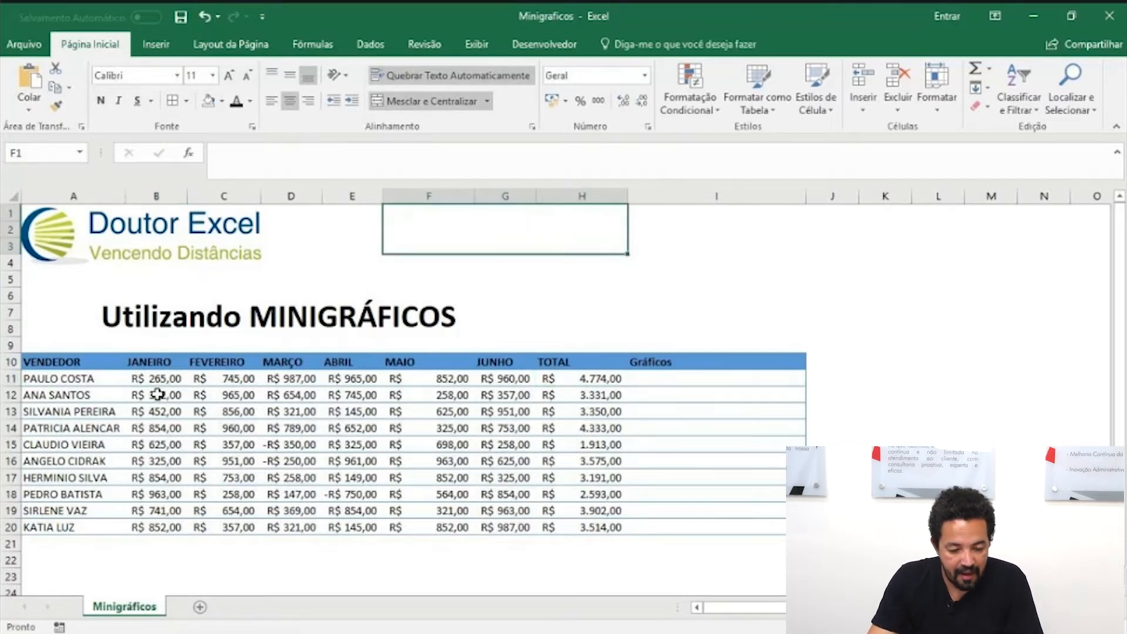
{"action": "left_click", "coordinate": [303, 152]}
{"action": "type", "text": "COMO EXIBIR DE FORMA GRÁFICA OS RESULTADOS DOS VENDEDORES."}
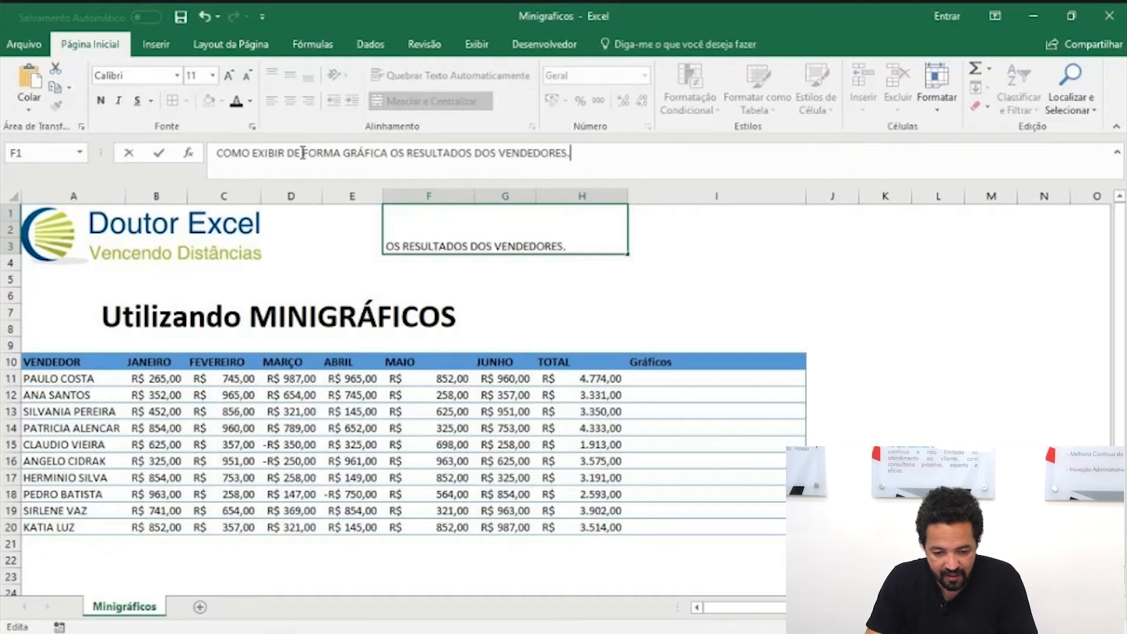
{"action": "key", "text": "Return"}
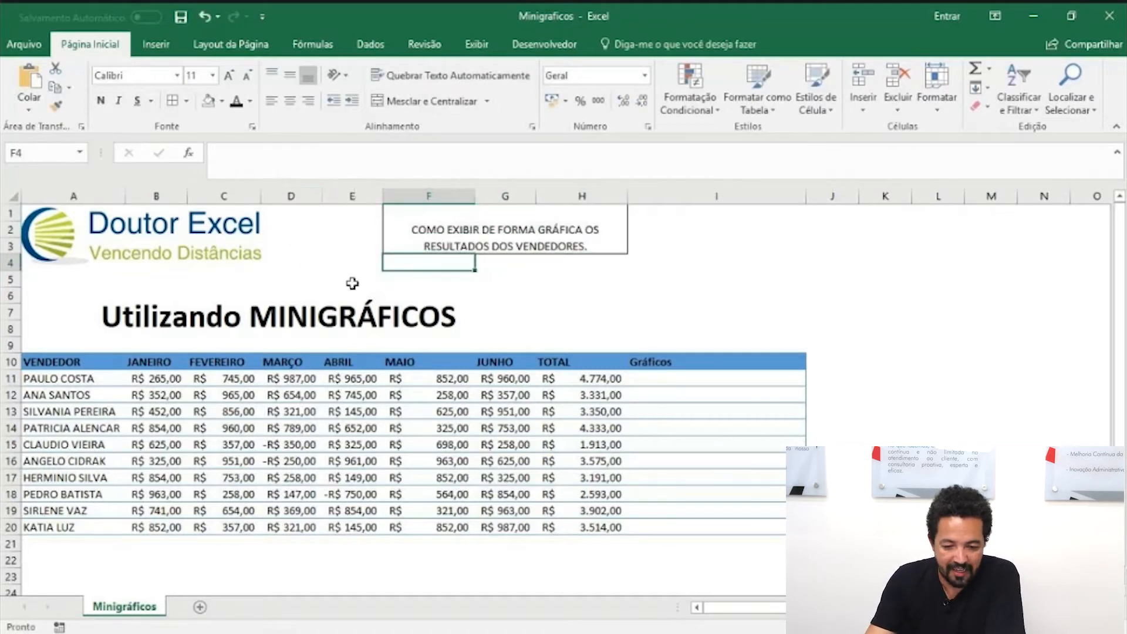
{"action": "left_click_drag", "start_coordinate": [89, 368], "coordinate": [505, 524]}
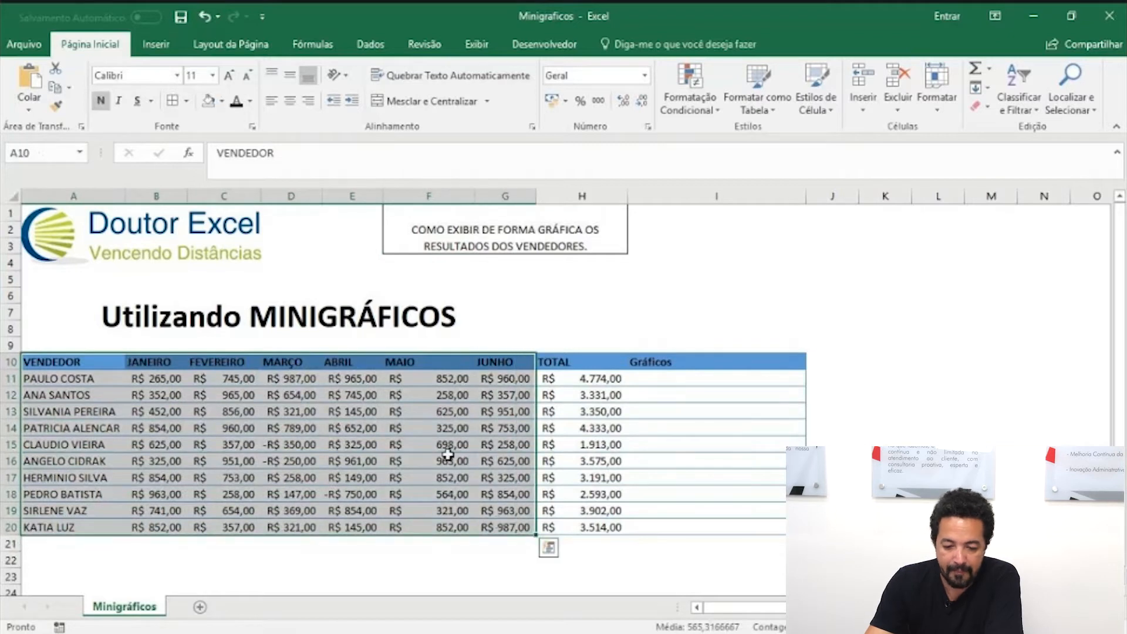
{"action": "left_click", "coordinate": [448, 455]}
{"action": "left_click", "coordinate": [760, 379]}
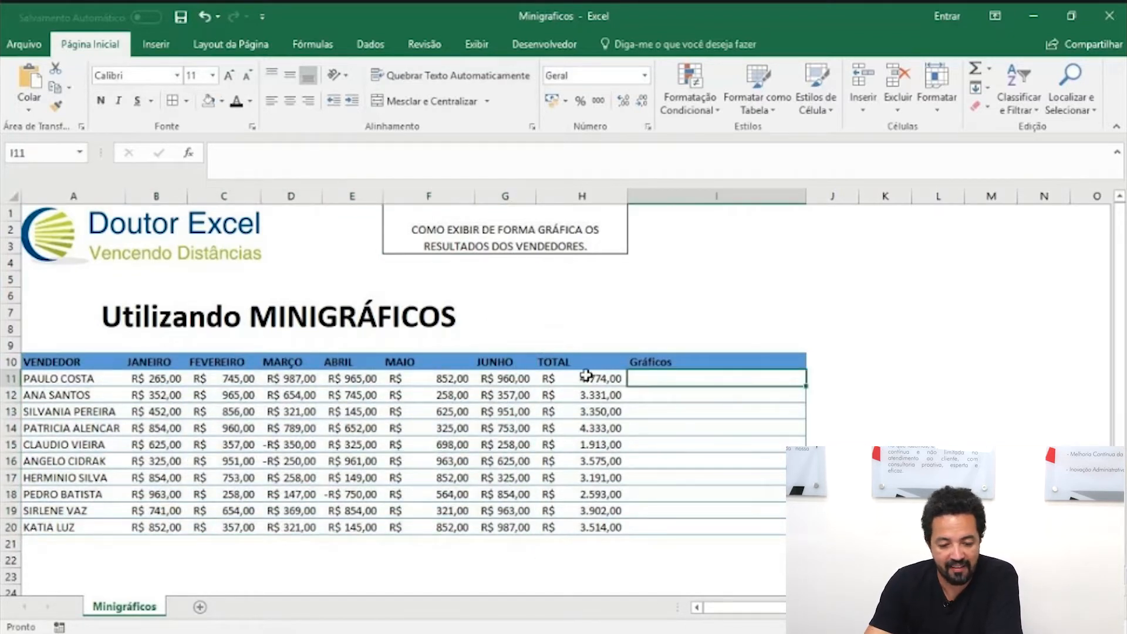
{"action": "left_click_drag", "start_coordinate": [88, 382], "coordinate": [498, 526]}
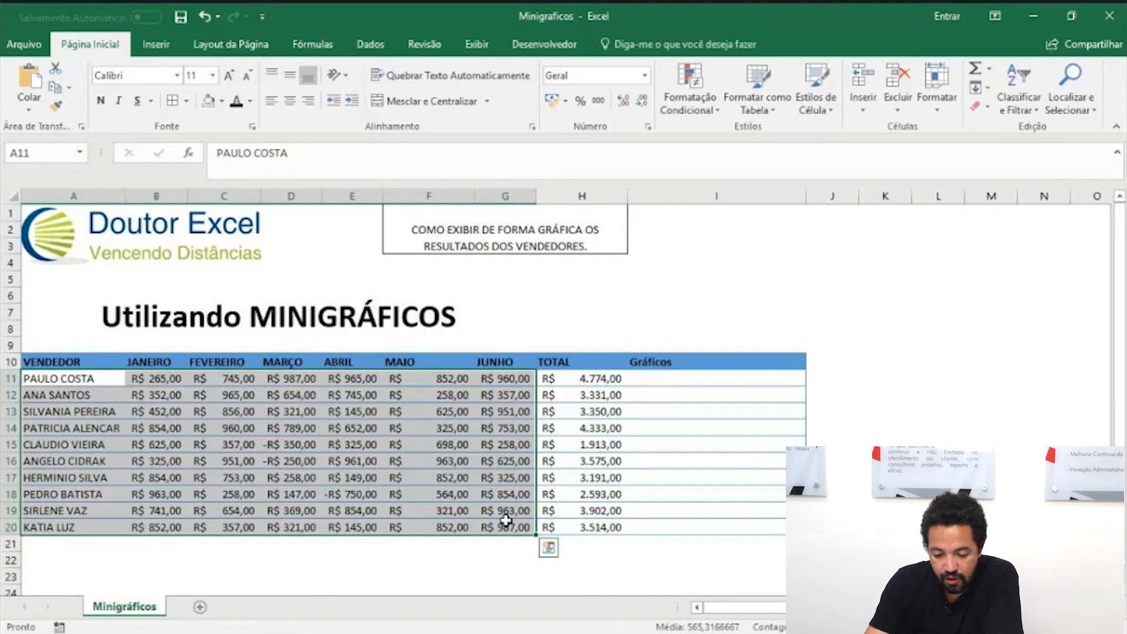
{"action": "left_click", "coordinate": [696, 379]}
{"action": "left_click_drag", "start_coordinate": [714, 397], "coordinate": [720, 532]}
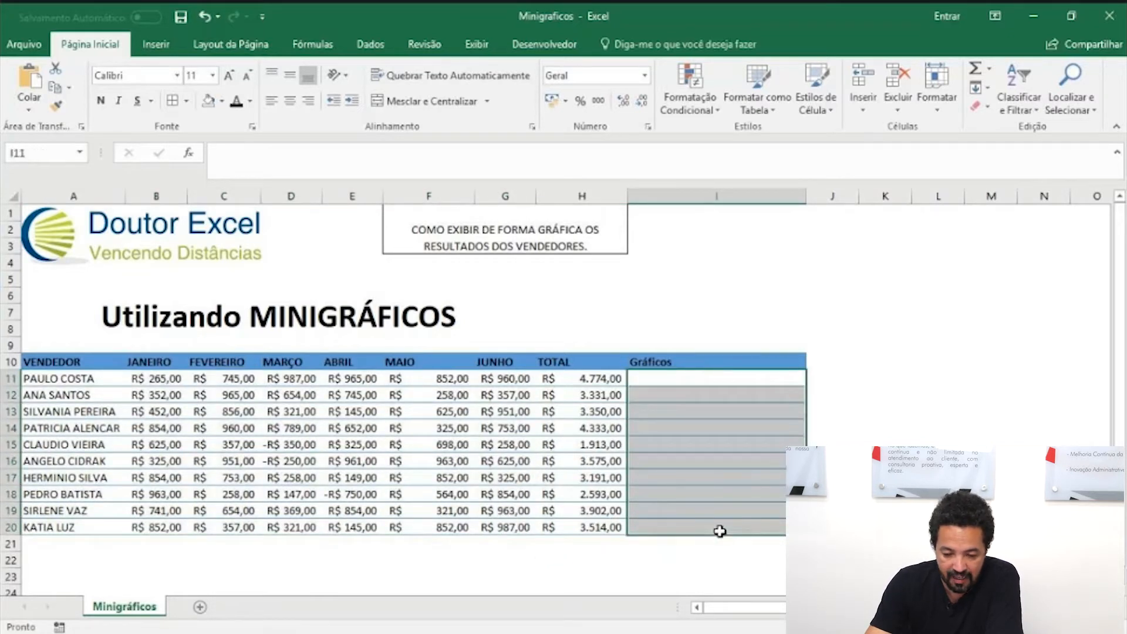
Step: Start a line sparkline from cell I11 and set its data range to B11:G20
{"action": "left_click", "coordinate": [729, 377]}
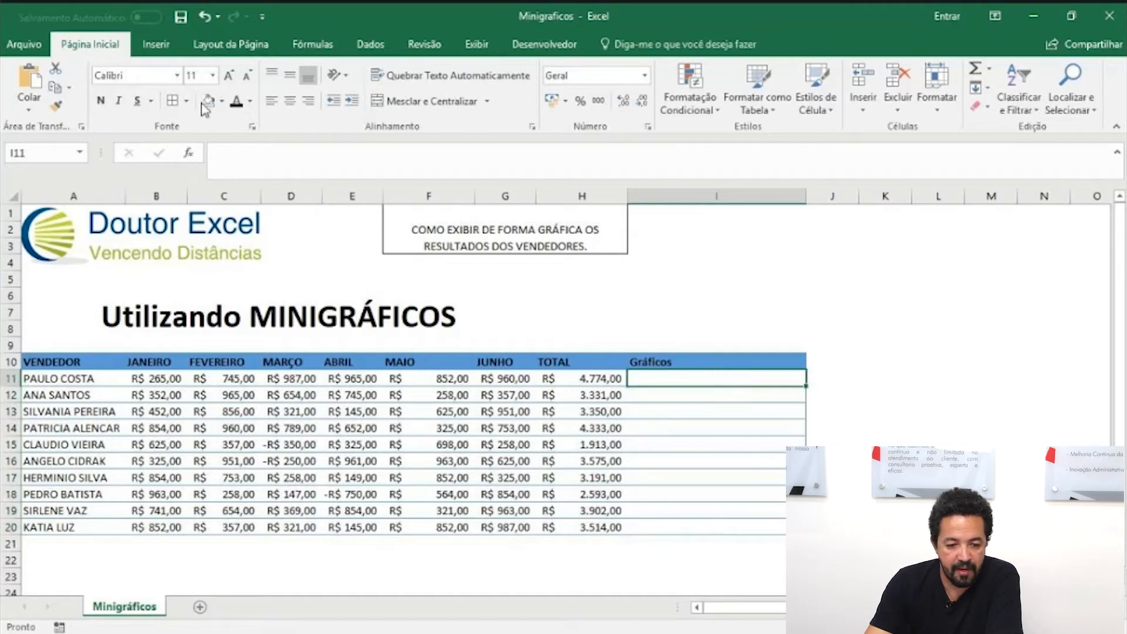
{"action": "left_click", "coordinate": [156, 47]}
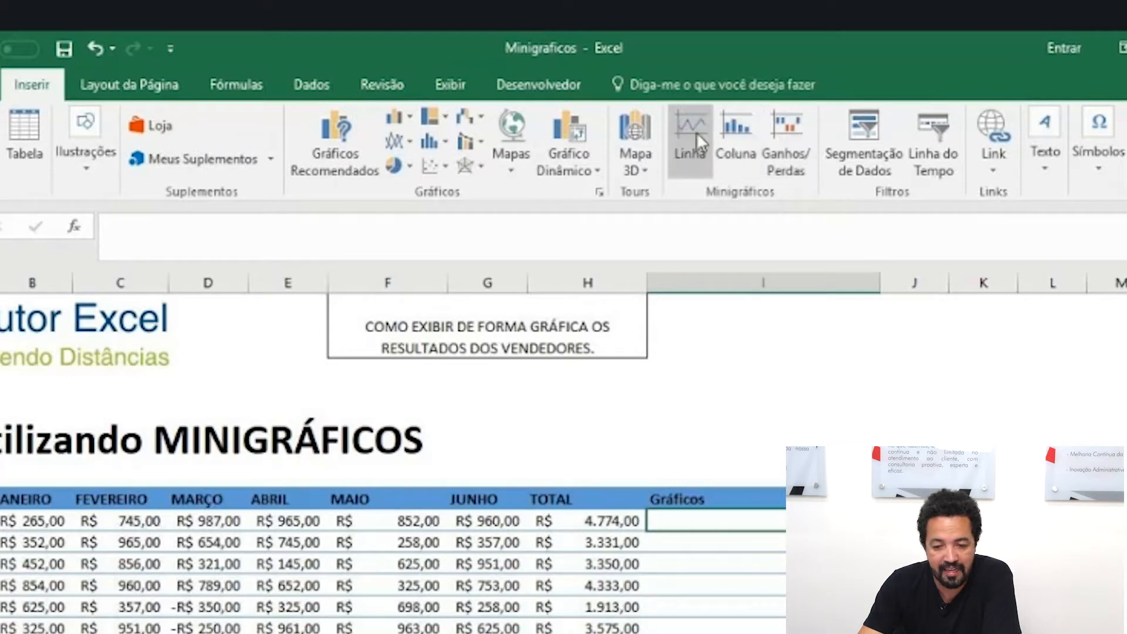
{"action": "left_click", "coordinate": [696, 132]}
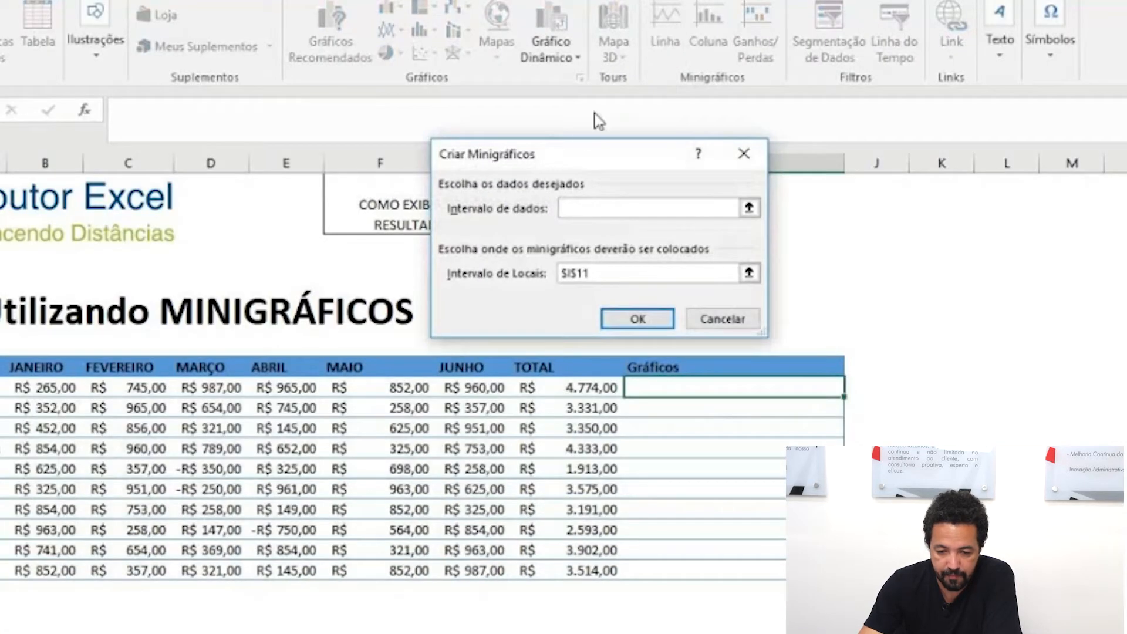
{"action": "left_click_drag", "start_coordinate": [567, 154], "coordinate": [555, 97]}
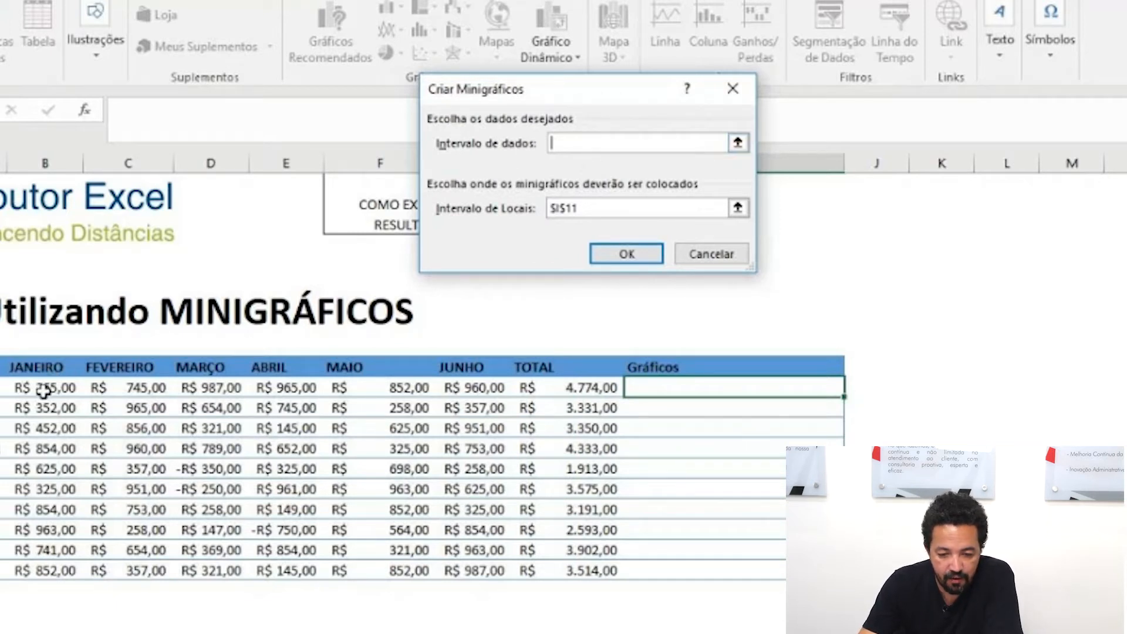
{"action": "mouse_move", "coordinate": [42, 392]}
{"action": "left_mouse_down"}
{"action": "mouse_move", "coordinate": [403, 411]}
{"action": "mouse_move", "coordinate": [473, 465]}
{"action": "mouse_move", "coordinate": [490, 564]}
{"action": "left_mouse_up"}
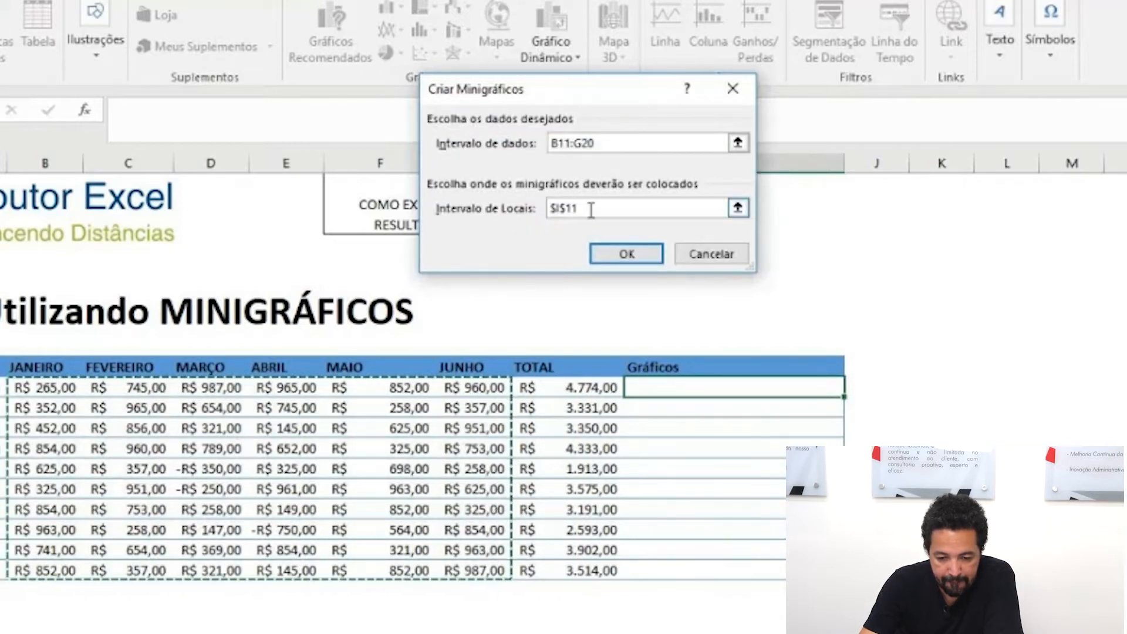
Step: Set the sparkline location range to $I$11:$I$20 and create the line sparklines in the Gráficos column
{"action": "left_click_drag", "start_coordinate": [592, 212], "coordinate": [532, 212]}
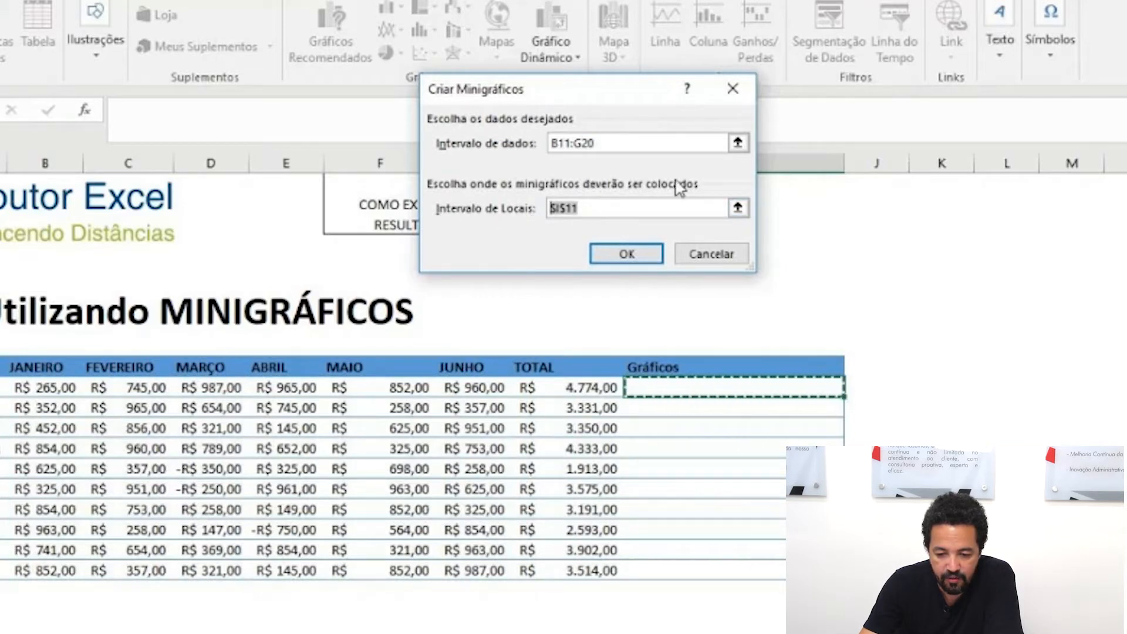
{"action": "key", "text": "BackSpace"}
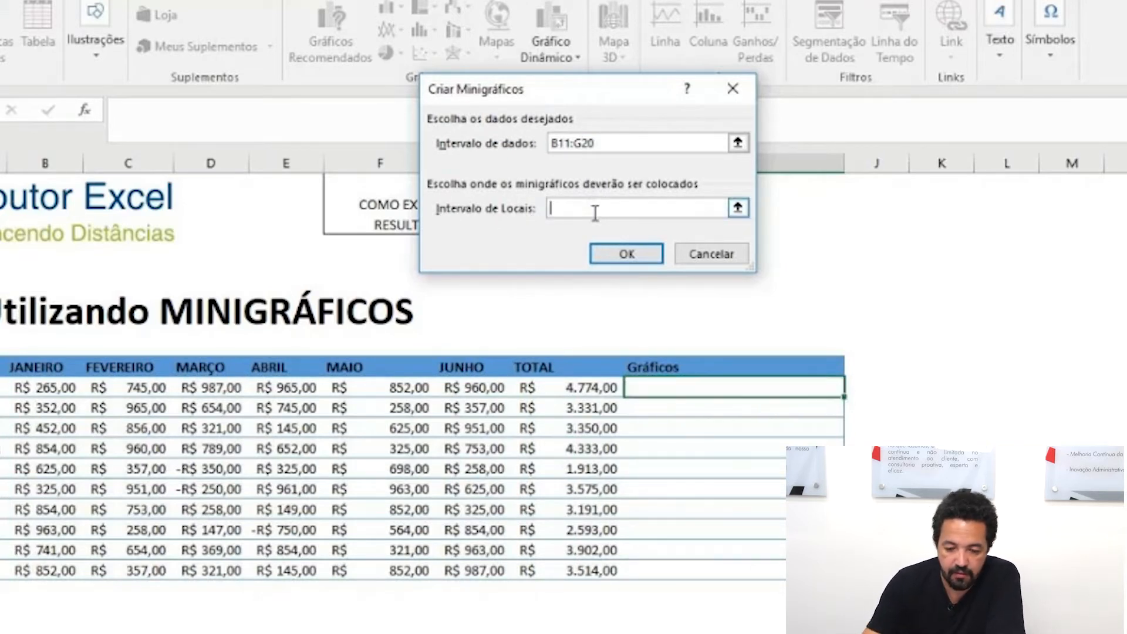
{"action": "left_click_drag", "start_coordinate": [709, 393], "coordinate": [718, 565]}
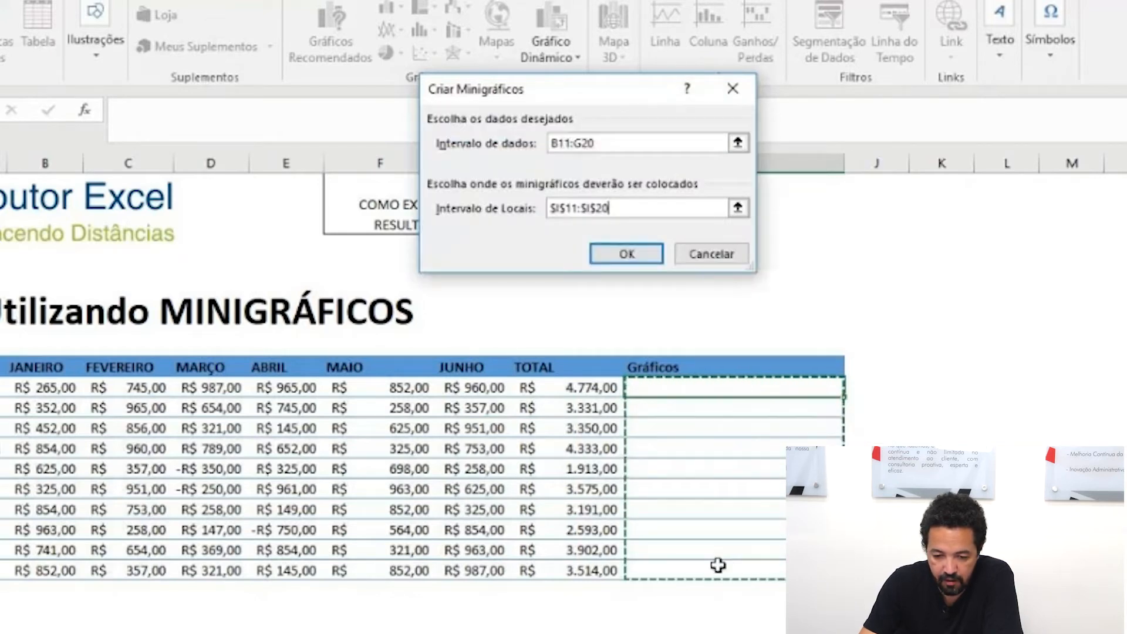
{"action": "left_click", "coordinate": [641, 253]}
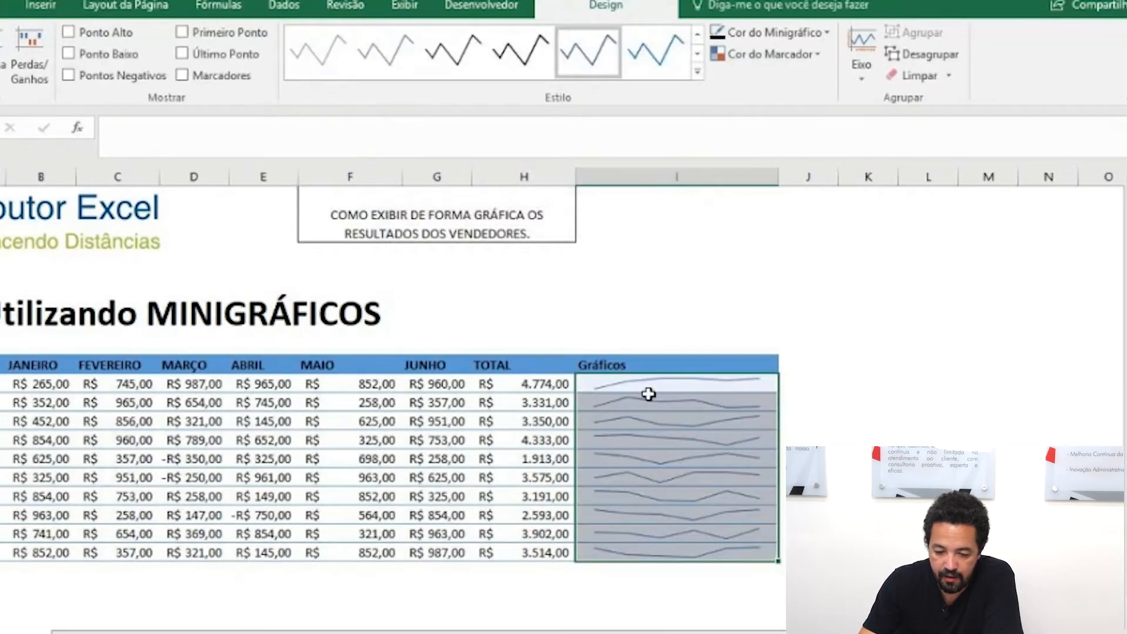
{"action": "left_click", "coordinate": [867, 369]}
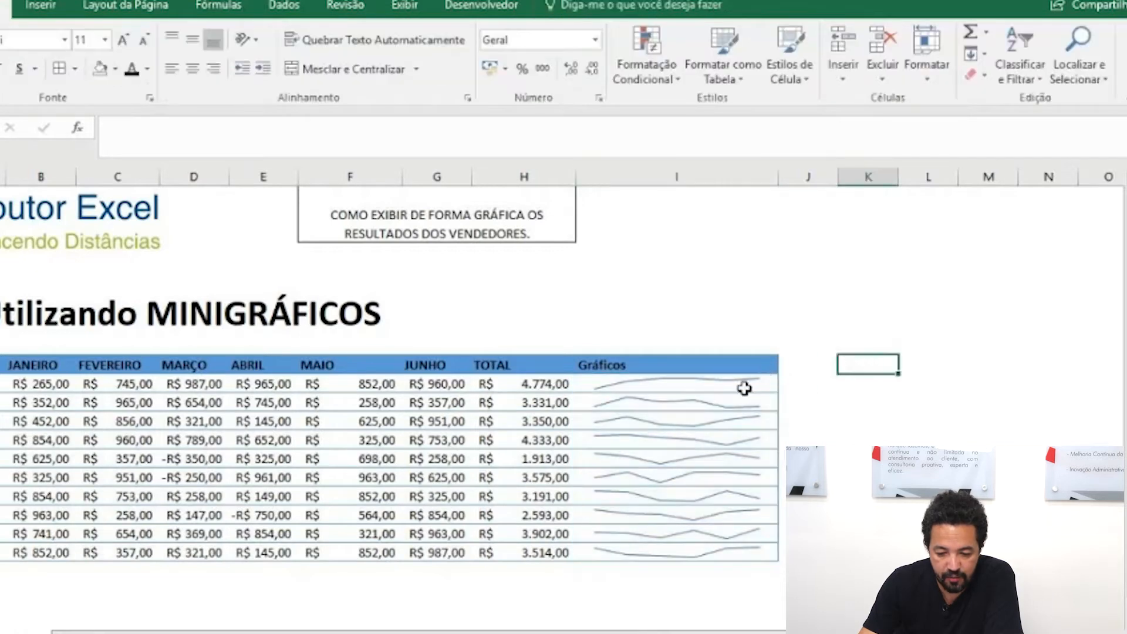
{"action": "left_click_drag", "start_coordinate": [438, 384], "coordinate": [49, 540]}
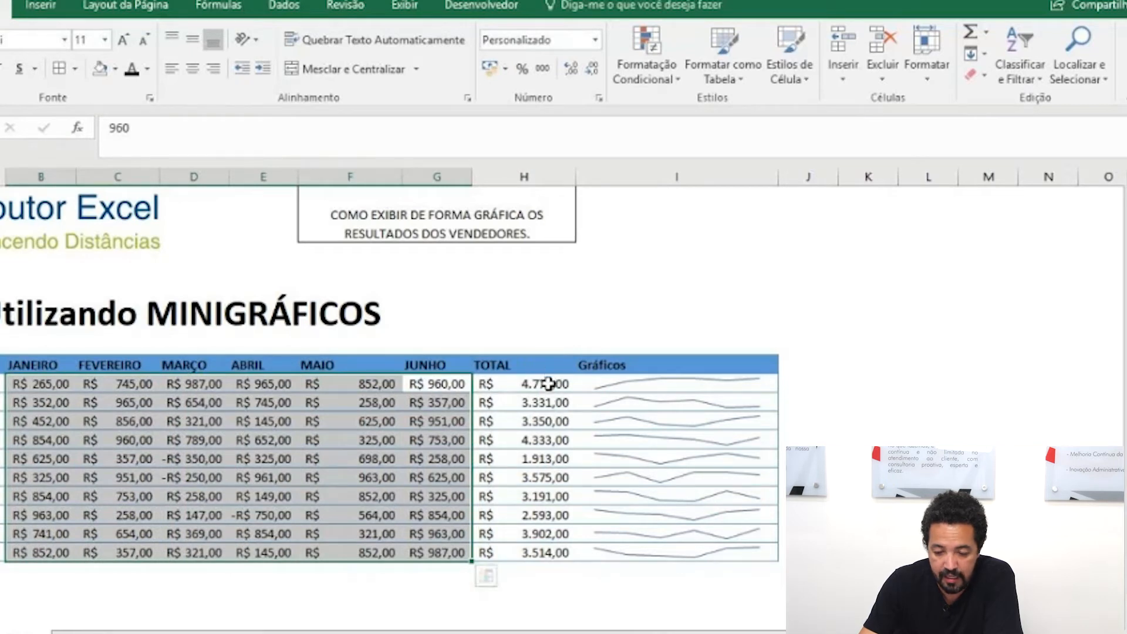
{"action": "left_click", "coordinate": [740, 381]}
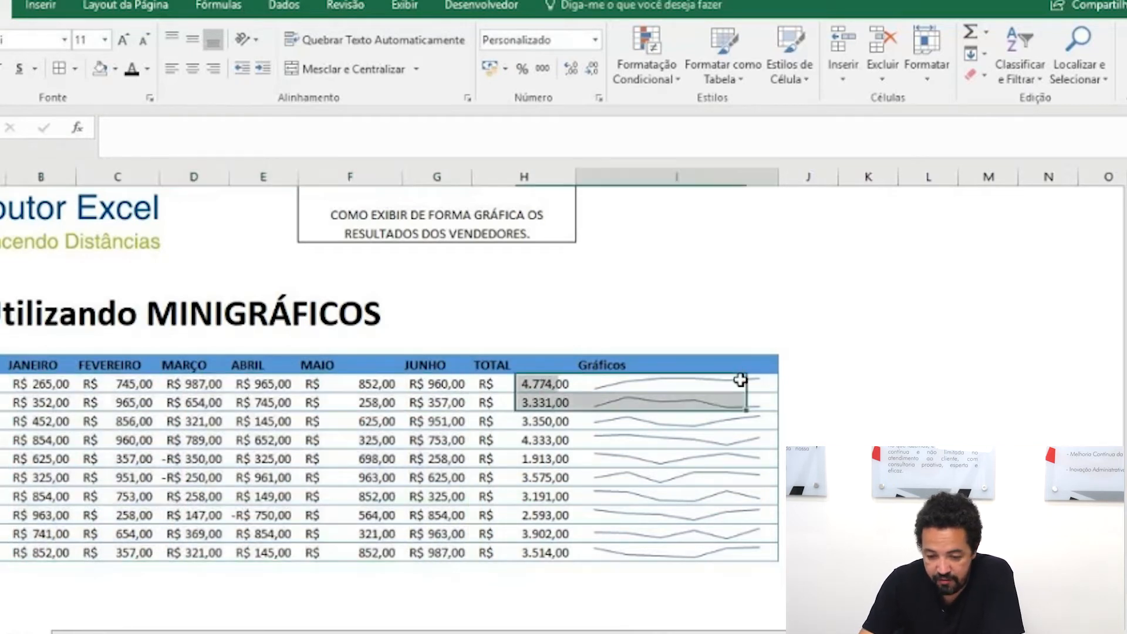
{"action": "left_click", "coordinate": [596, 275]}
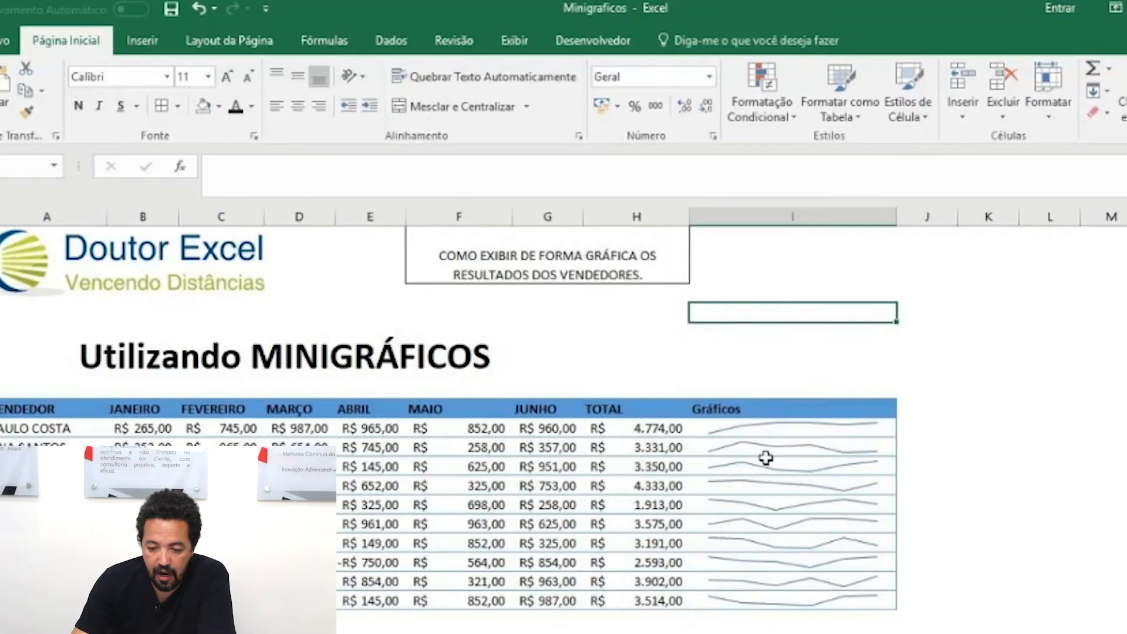
Step: Convert the sparkline group in the Gráficos column to the Column type
{"action": "left_click", "coordinate": [766, 459]}
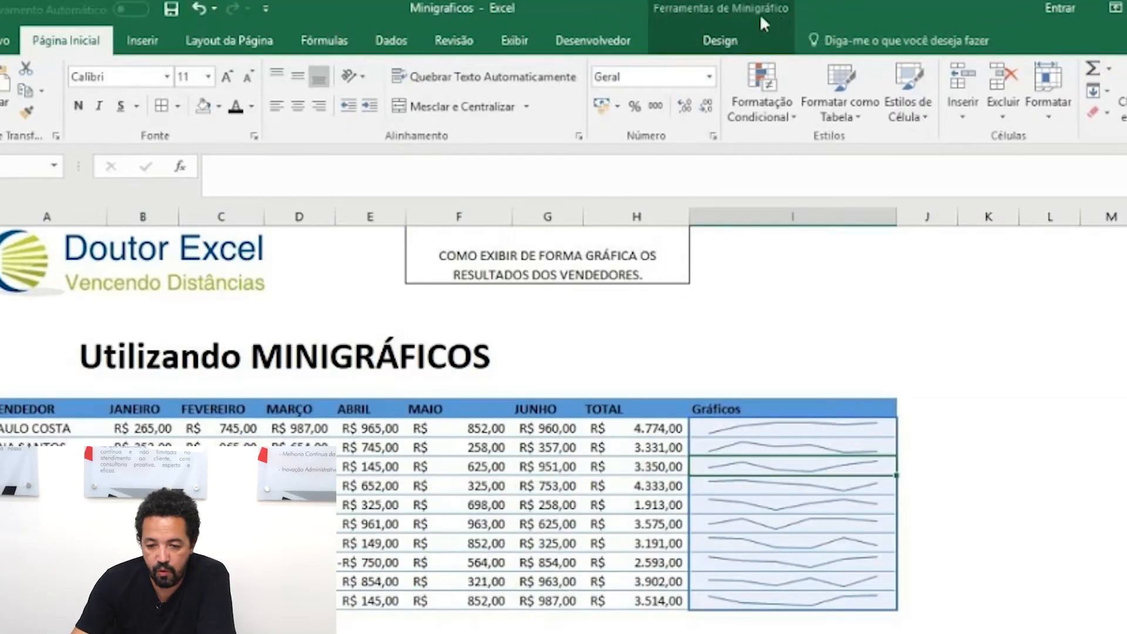
{"action": "left_click", "coordinate": [738, 47]}
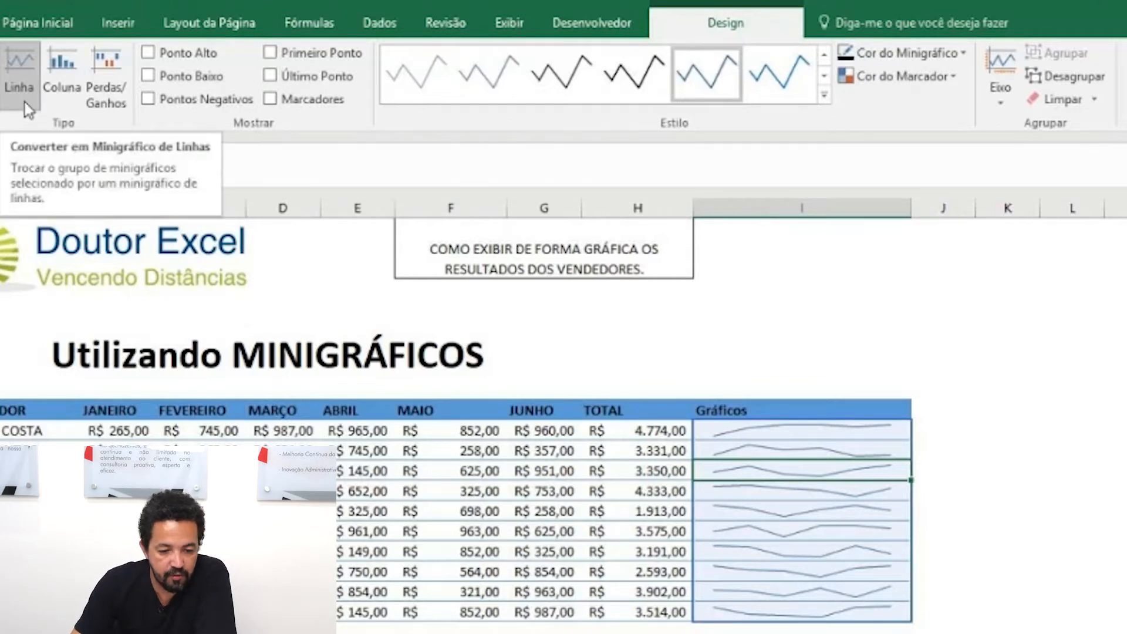
{"action": "left_click", "coordinate": [56, 77]}
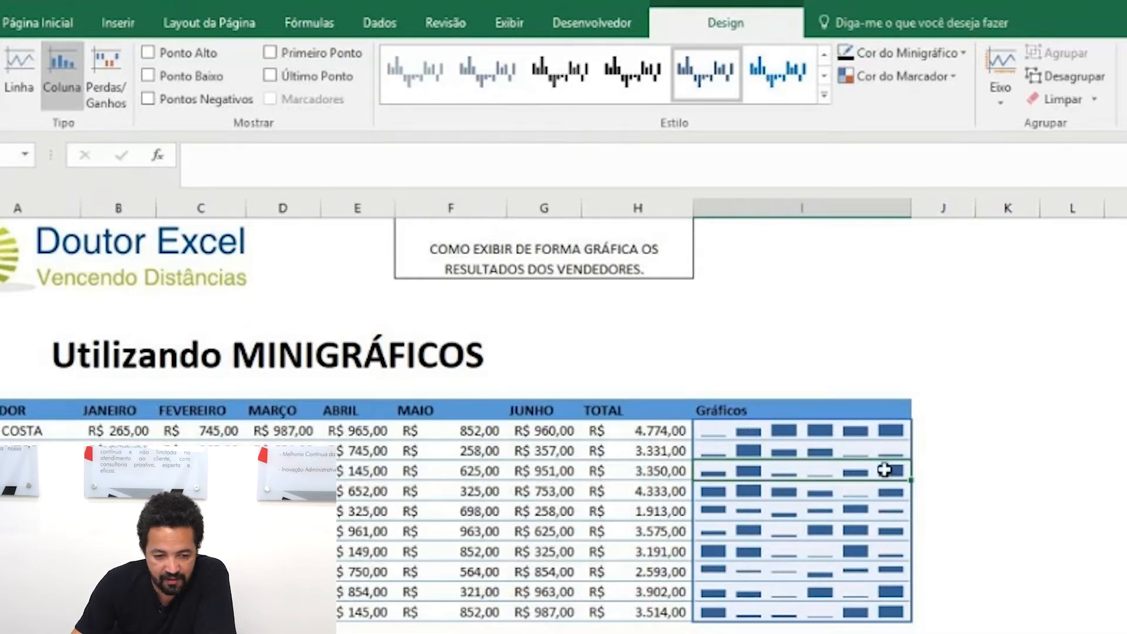
Step: Convert the sparkline group to the Win/Loss type and select the sparklines in I15 and I16 in turn
{"action": "left_click", "coordinate": [111, 89]}
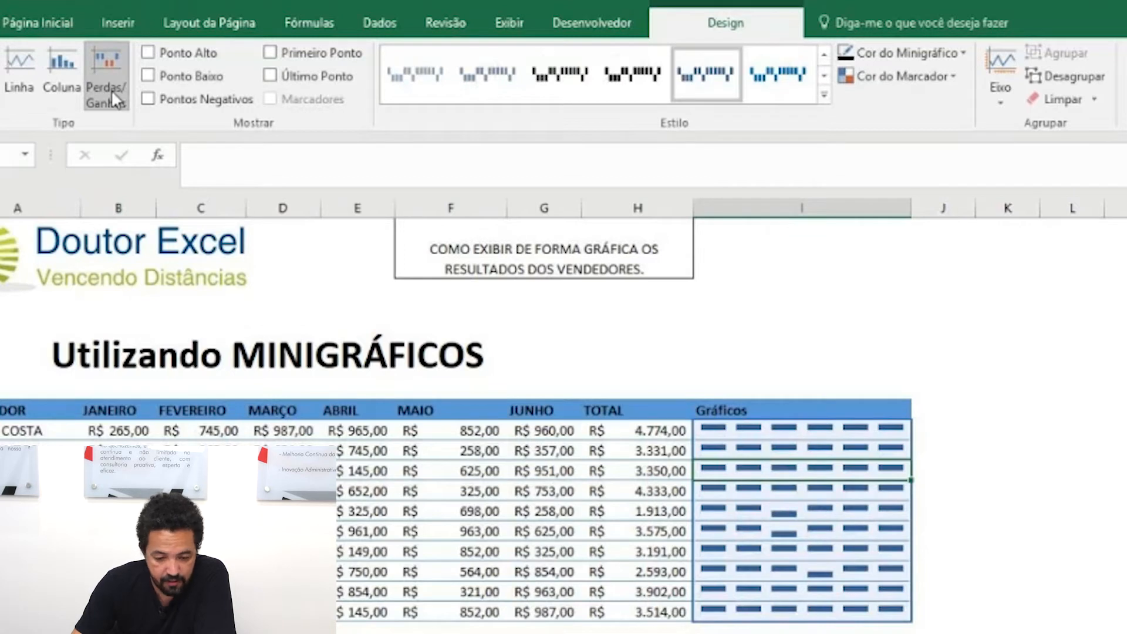
{"action": "left_click", "coordinate": [786, 514]}
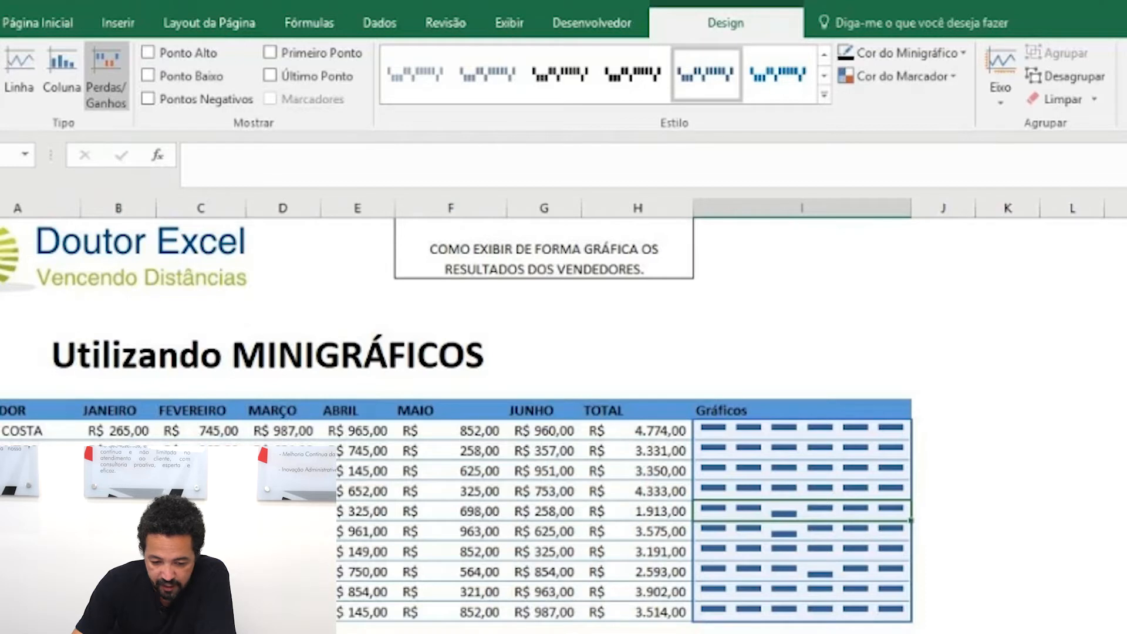
{"action": "left_click", "coordinate": [793, 534]}
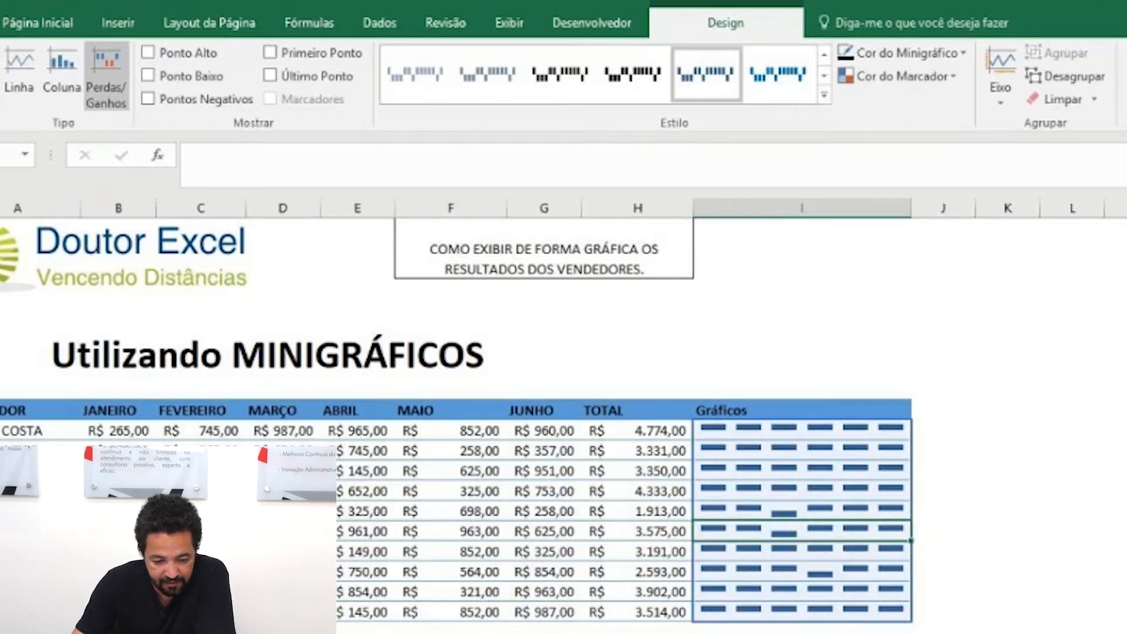
Step: Try increasing the heights of rows 16 and 15 to enlarge their sparklines, and undo both height changes
{"action": "left_click_drag", "start_coordinate": [1, 540], "coordinate": [1, 563]}
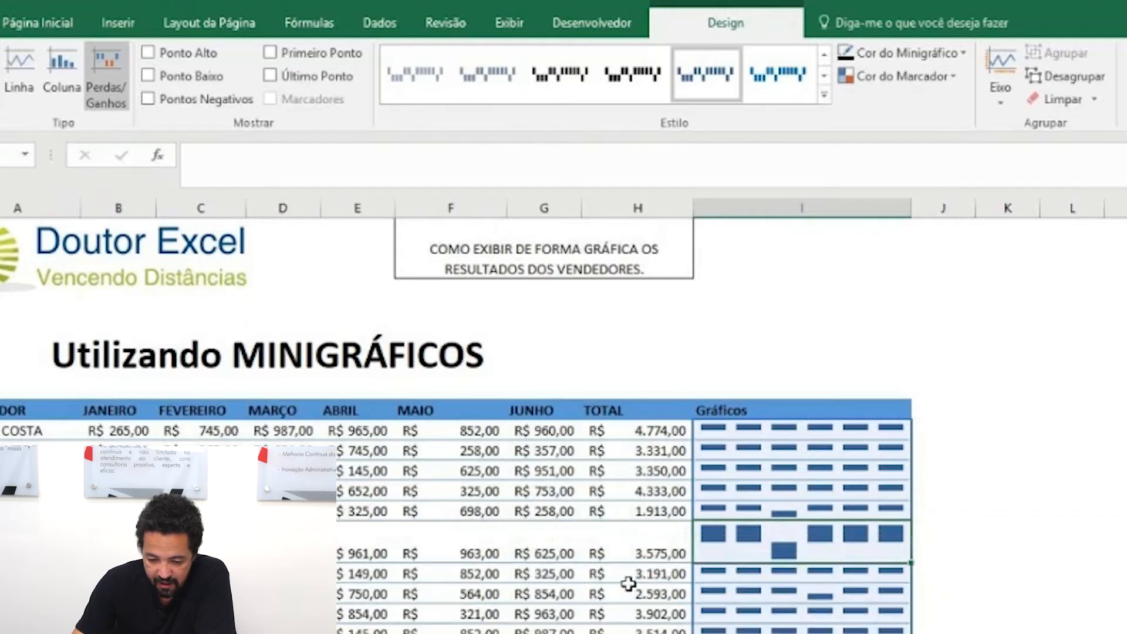
{"action": "left_click_drag", "start_coordinate": [2, 521], "coordinate": [1, 540]}
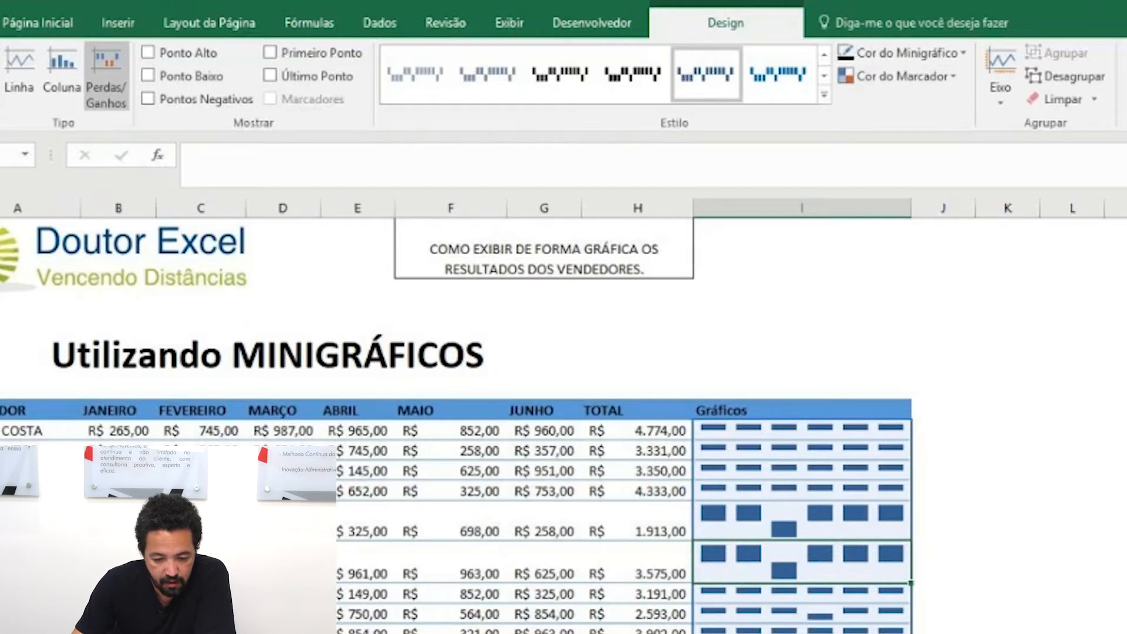
{"action": "key", "text": "ctrl+z"}
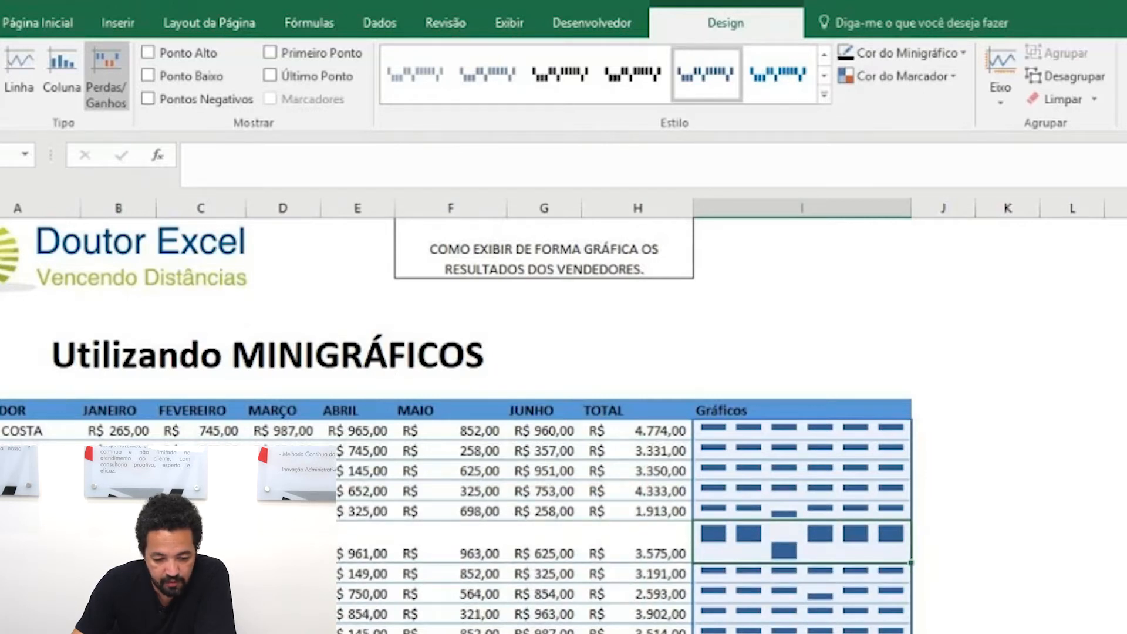
{"action": "key", "text": "ctrl+z"}
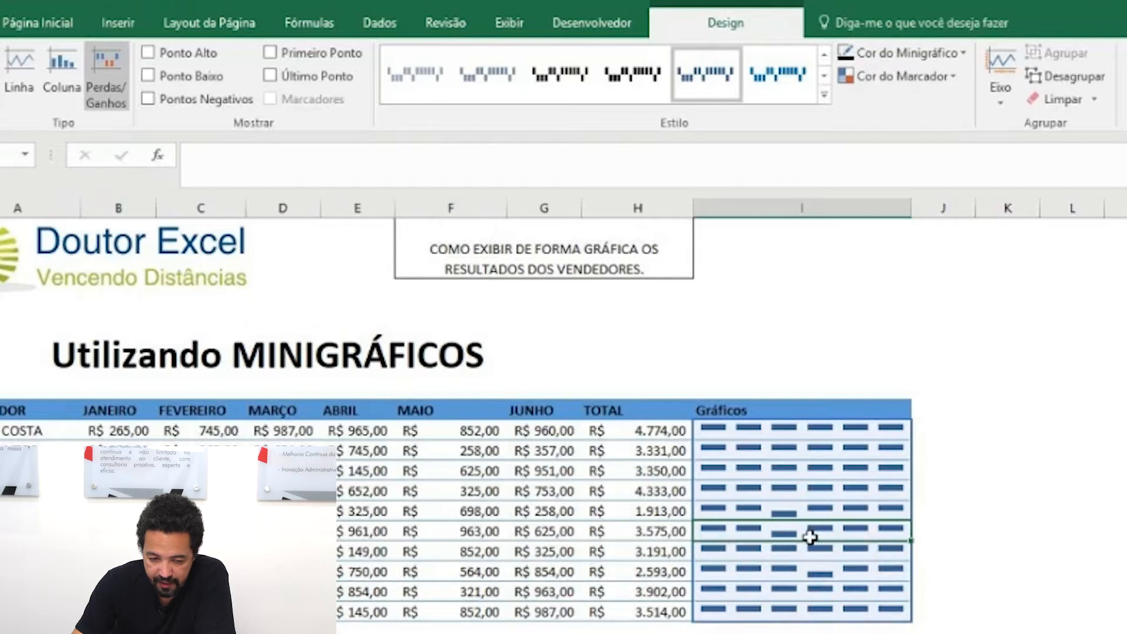
Step: Set the sparkline group back to the Column type and highlight its high points
{"action": "left_click", "coordinate": [53, 82]}
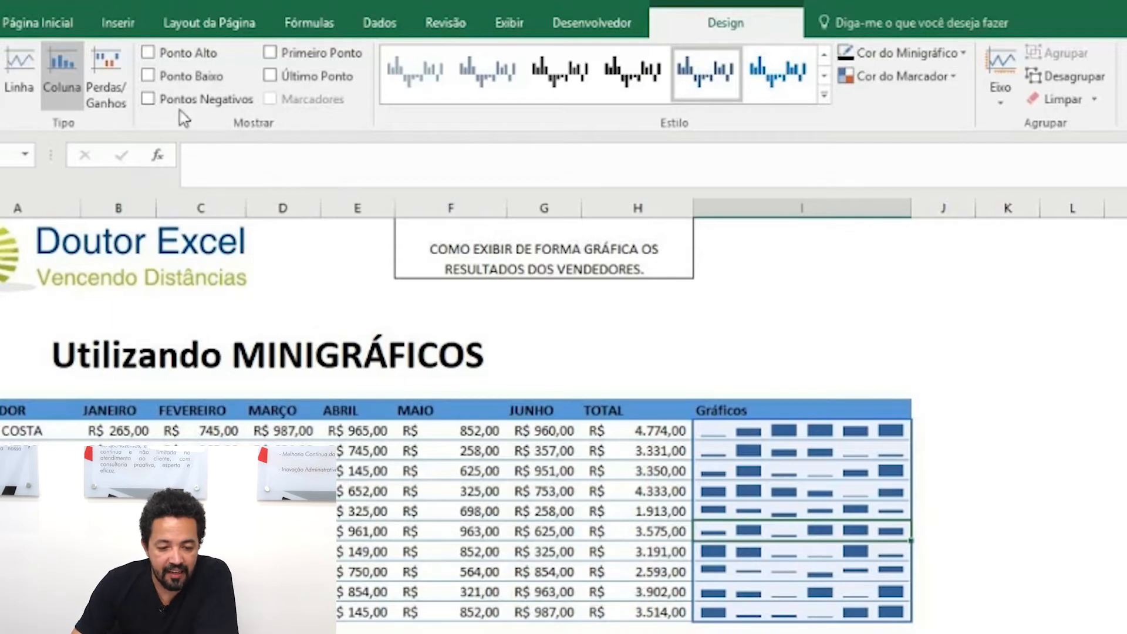
{"action": "left_click", "coordinate": [151, 55]}
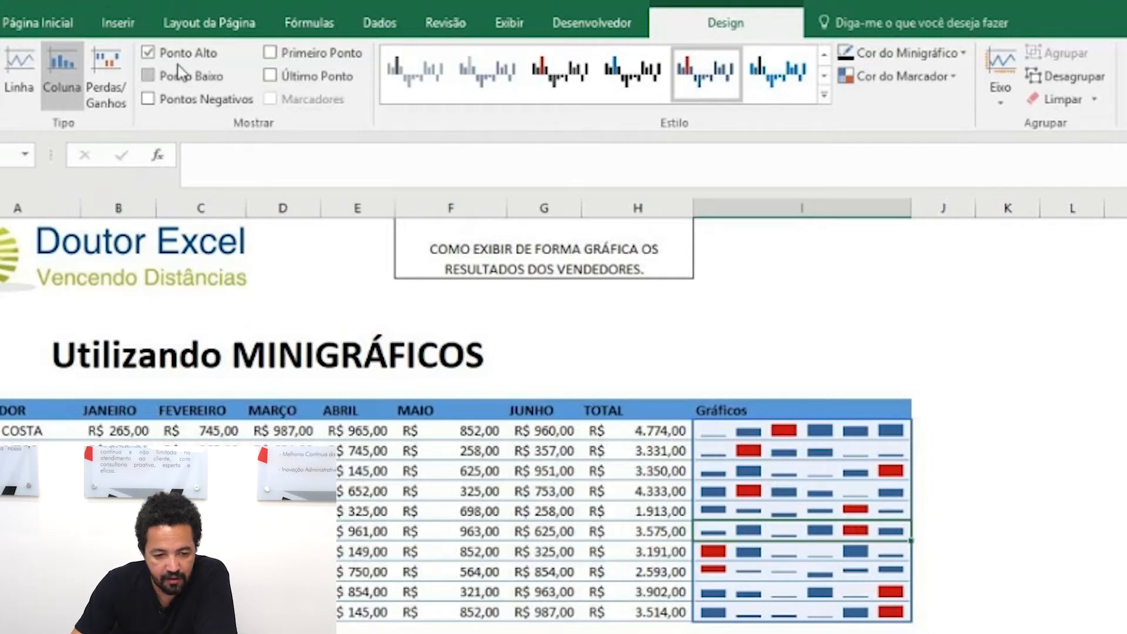
Step: Clear the high-point highlight, try highlighting the low points and the negative points in turn, and clear both again
{"action": "left_click", "coordinate": [150, 57]}
{"action": "left_click", "coordinate": [150, 78]}
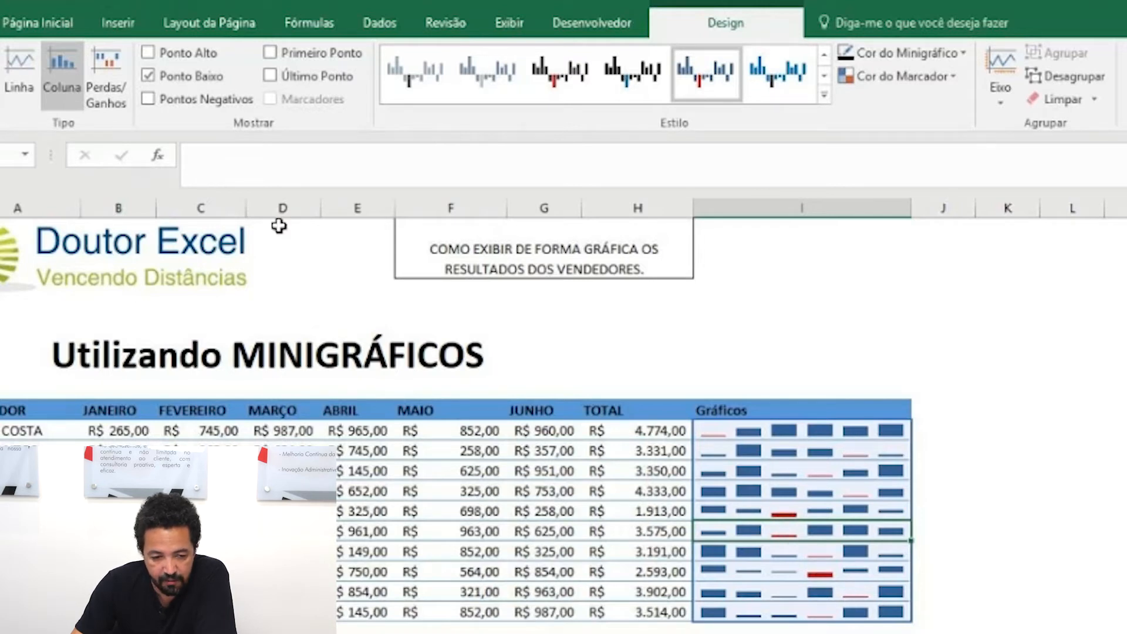
{"action": "left_click", "coordinate": [149, 76]}
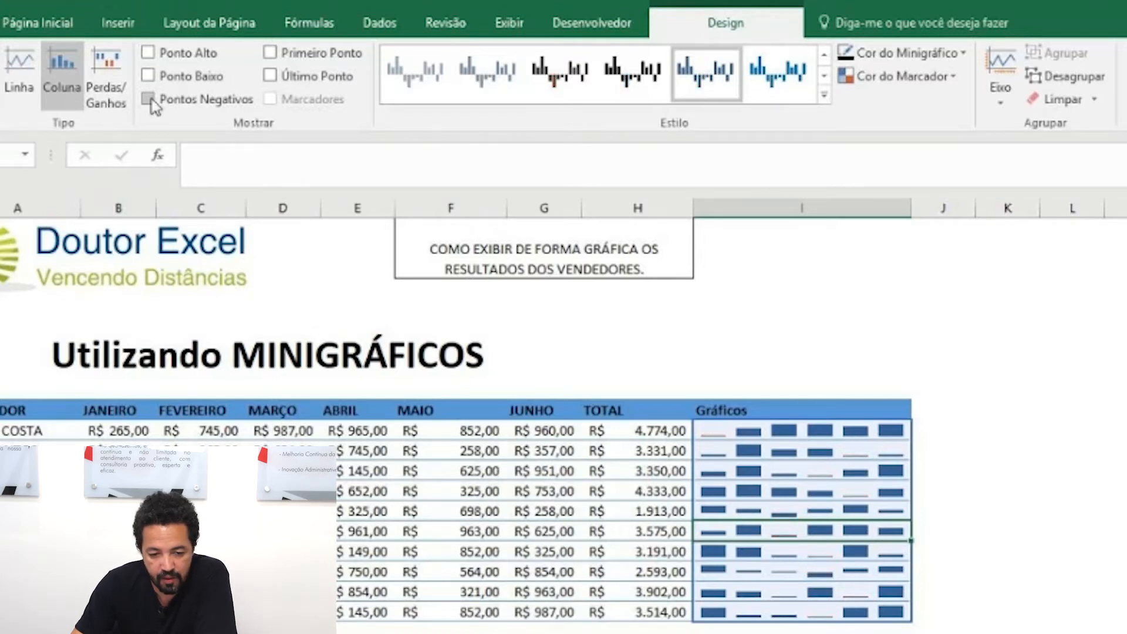
{"action": "left_click", "coordinate": [150, 100]}
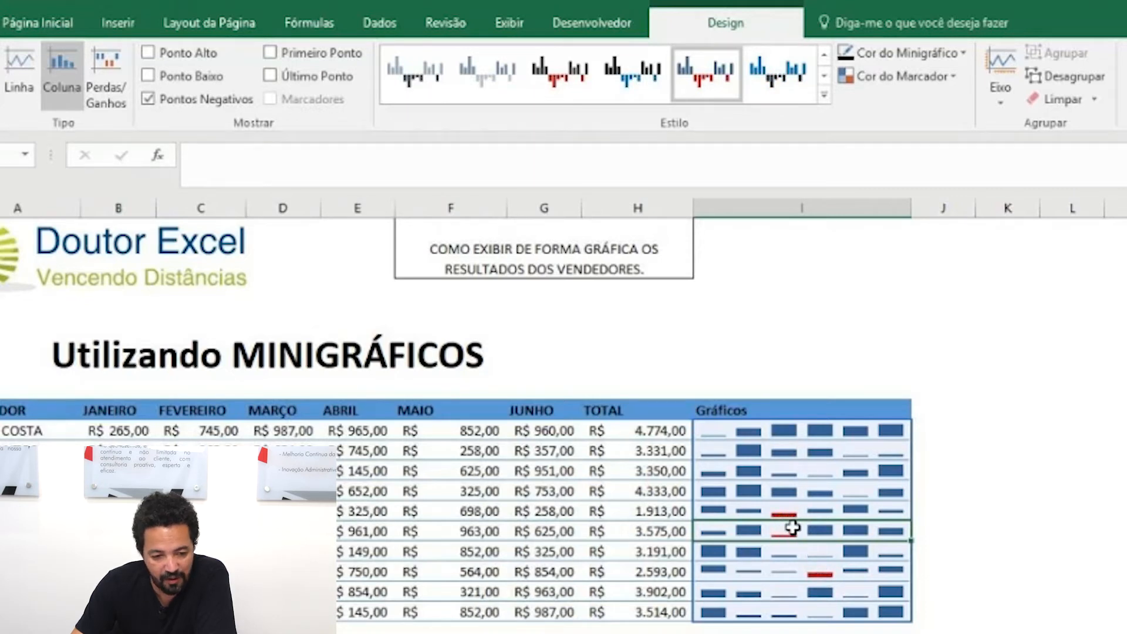
{"action": "left_click", "coordinate": [149, 99]}
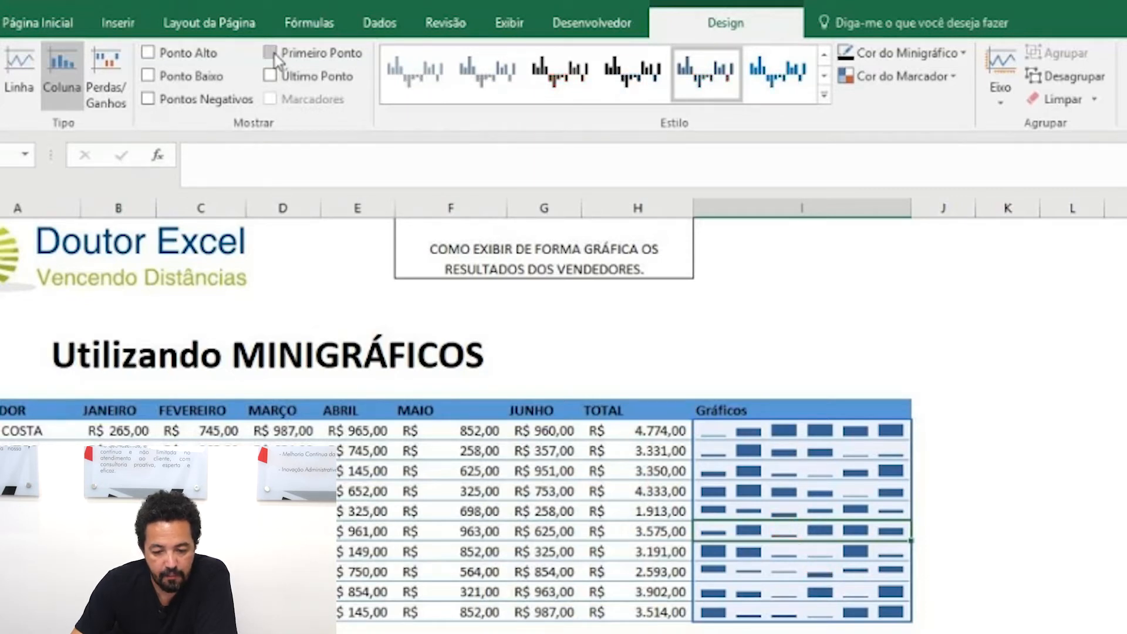
Step: Try highlighting the first and last points of the sparklines, and remove both highlights
{"action": "left_click", "coordinate": [272, 53]}
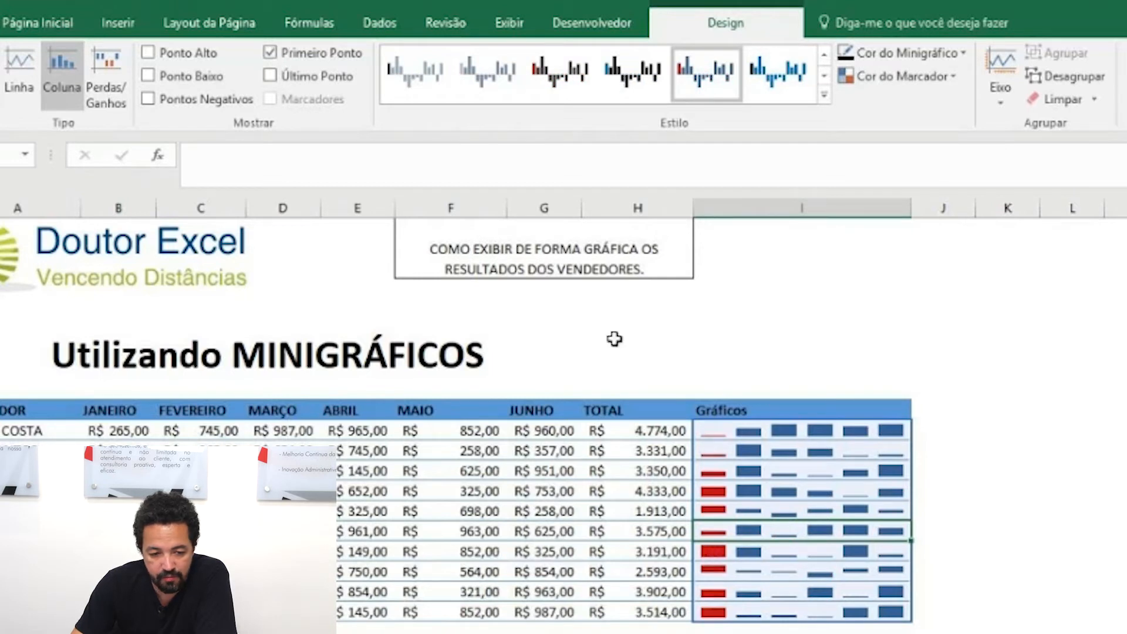
{"action": "left_click", "coordinate": [270, 77]}
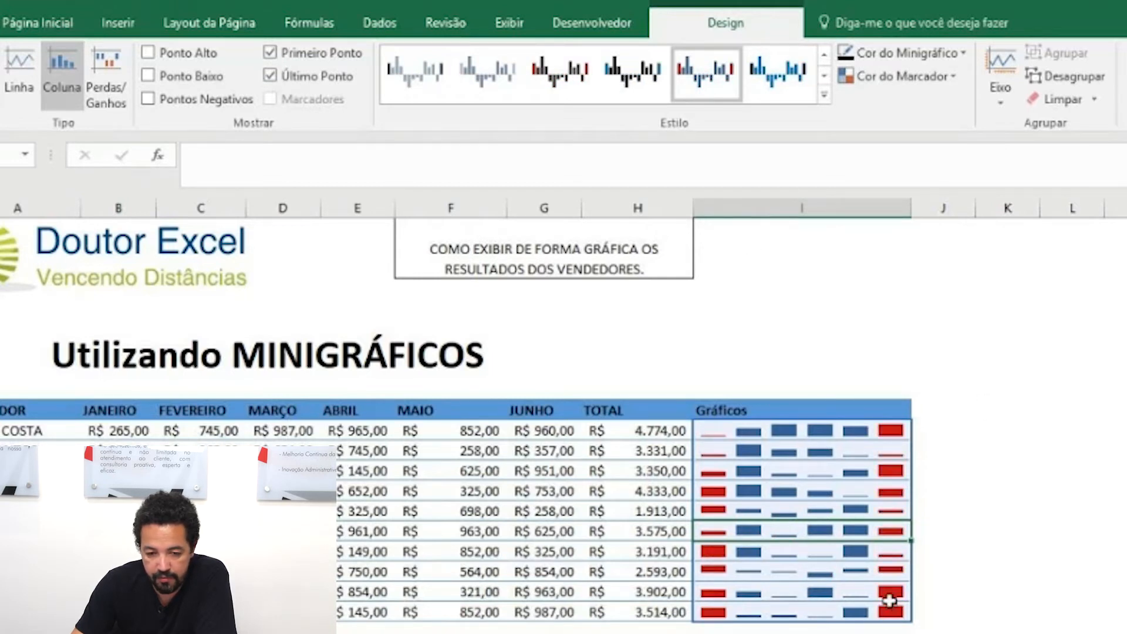
{"action": "left_click", "coordinate": [270, 54]}
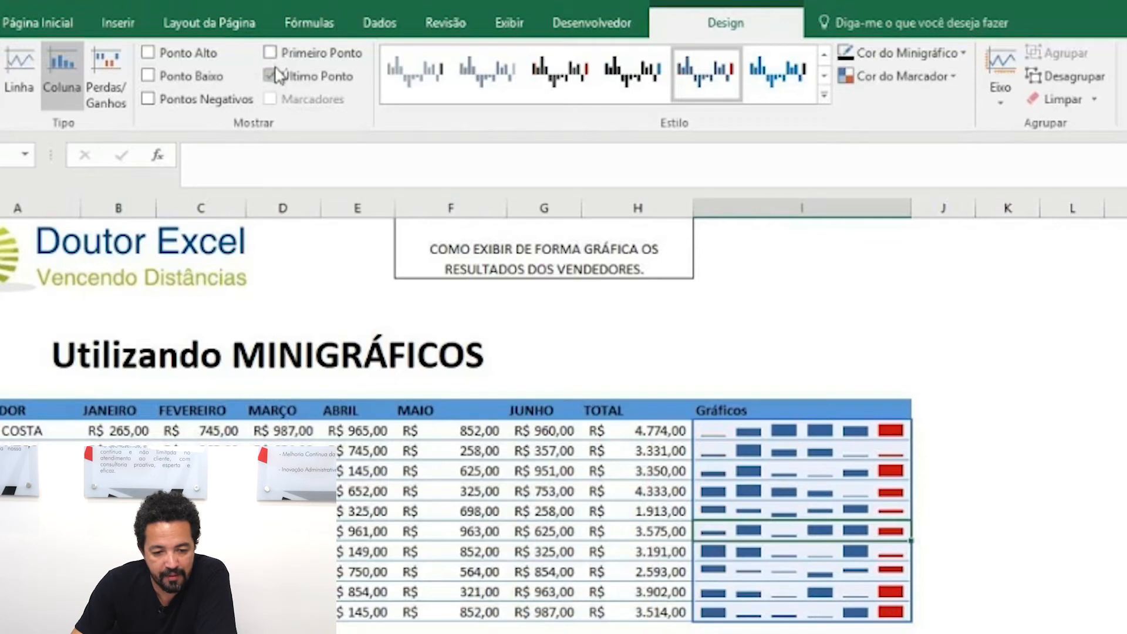
{"action": "left_click", "coordinate": [271, 76]}
Step: Highlight the sparklines' high points in green and their low points in yellow
{"action": "left_click", "coordinate": [149, 53]}
{"action": "left_click", "coordinate": [149, 77]}
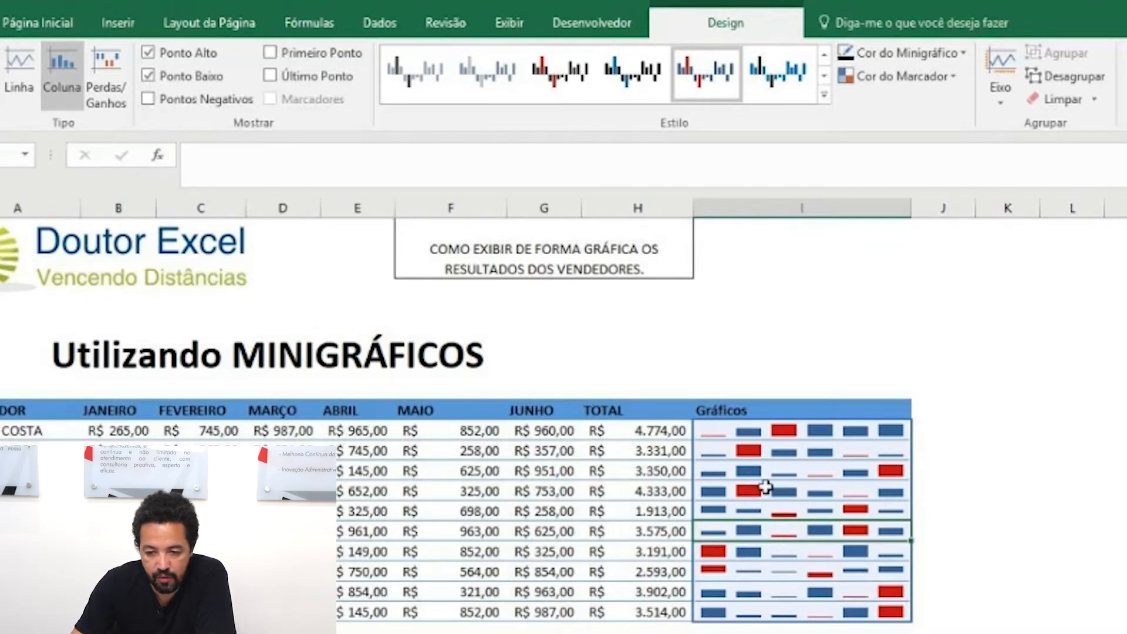
{"action": "left_click", "coordinate": [957, 86]}
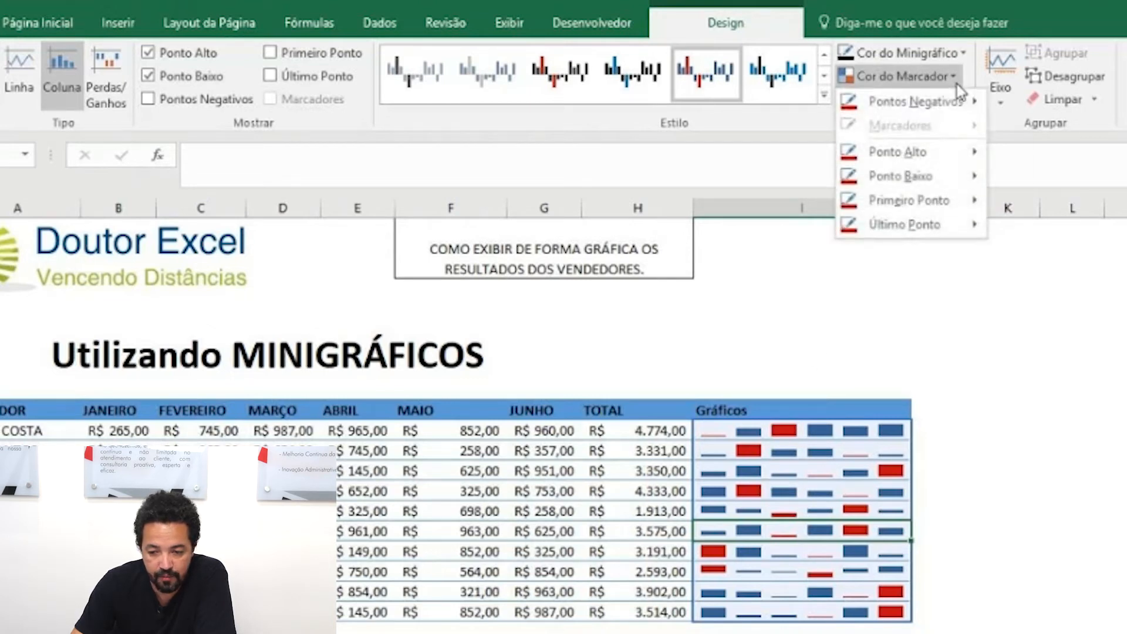
{"action": "mouse_move", "coordinate": [944, 158]}
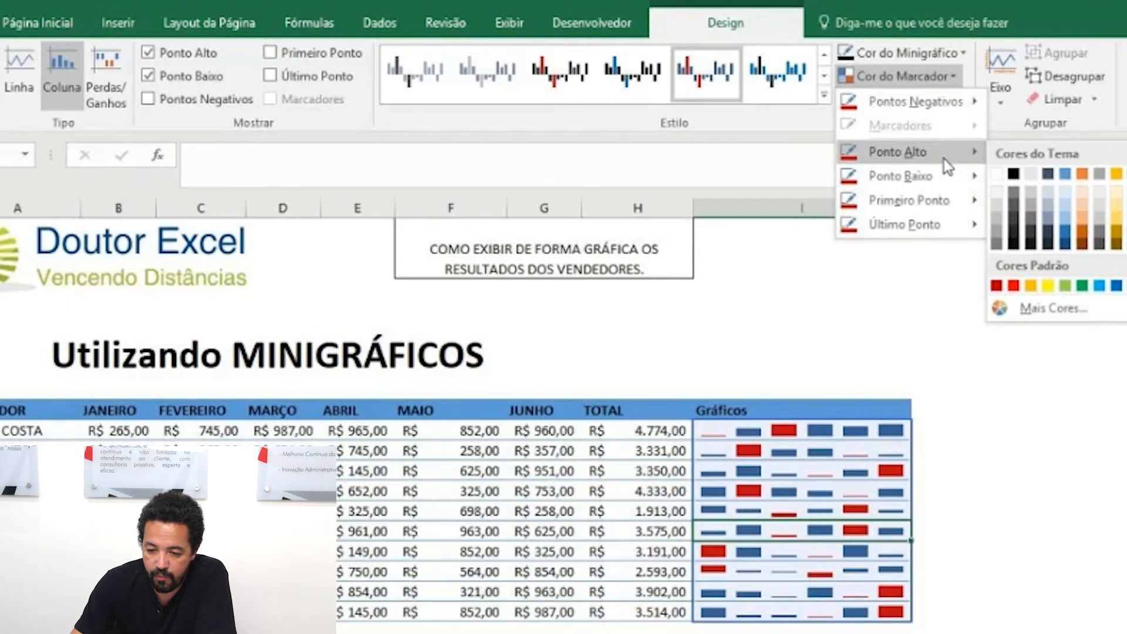
{"action": "left_click", "coordinate": [1082, 286]}
{"action": "left_click", "coordinate": [952, 78]}
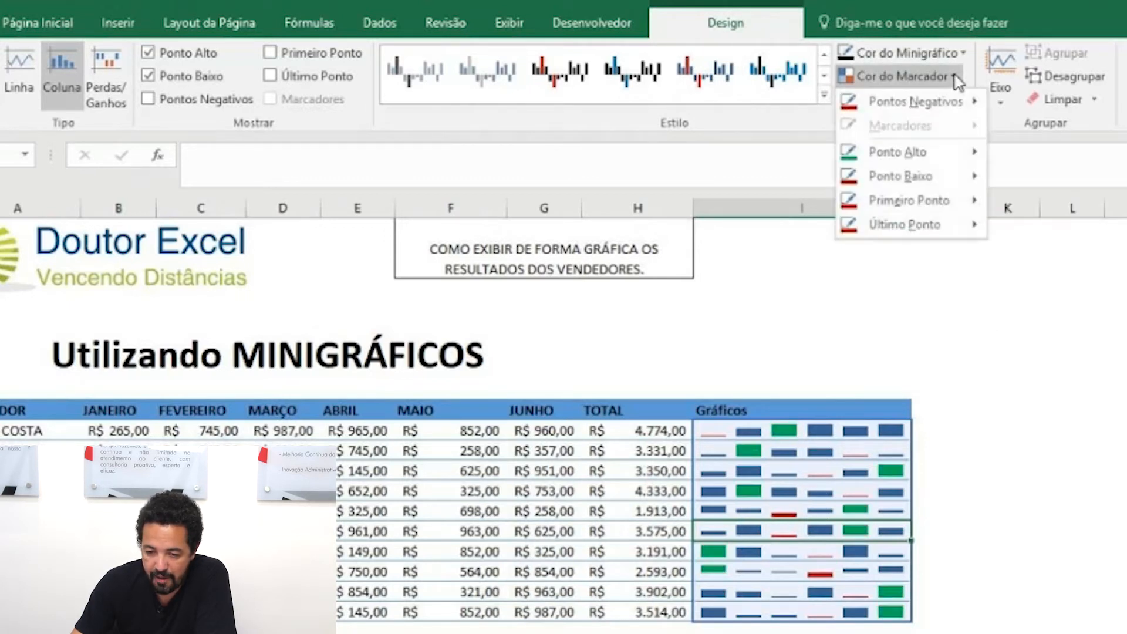
{"action": "mouse_move", "coordinate": [935, 184]}
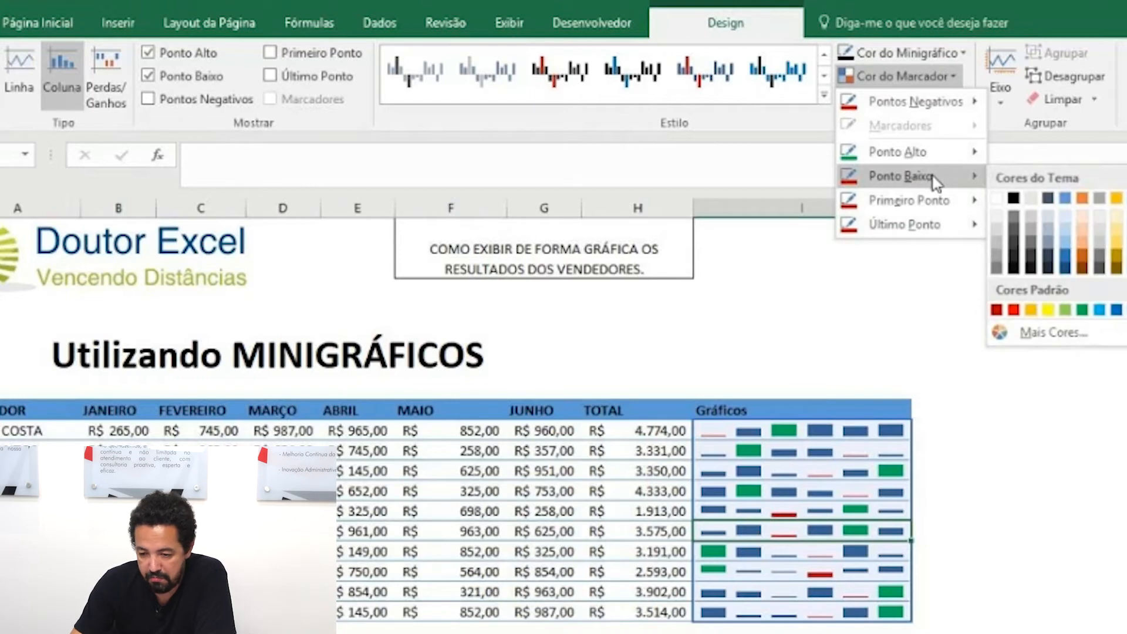
{"action": "left_click", "coordinate": [1048, 311]}
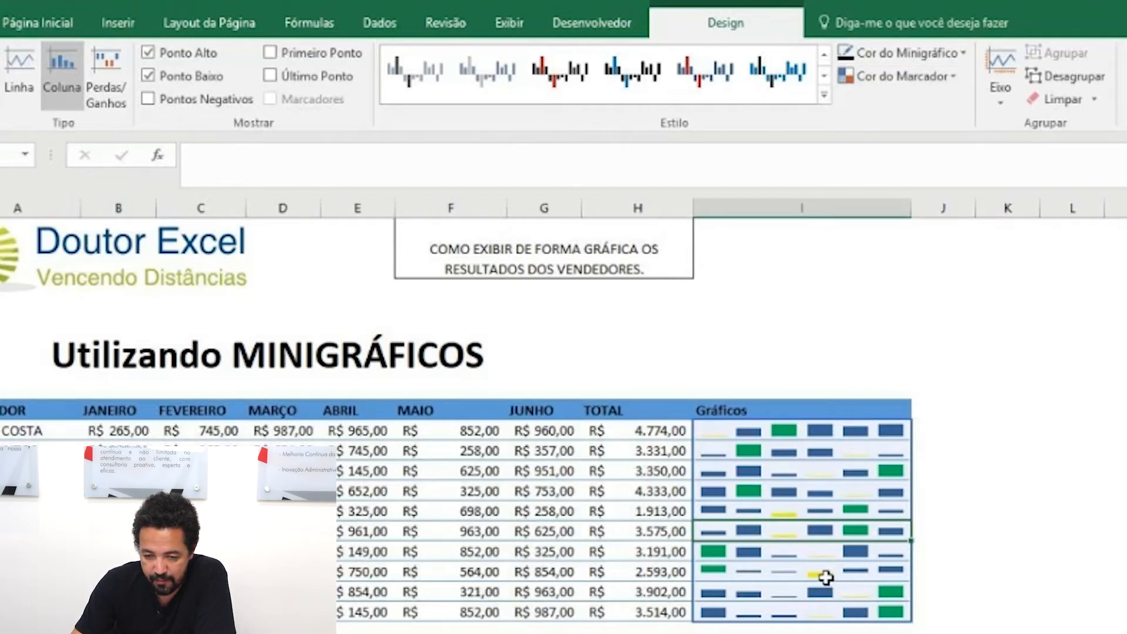
Step: Set the marker color of the sparklines' negative points to dark orange
{"action": "left_click", "coordinate": [946, 78]}
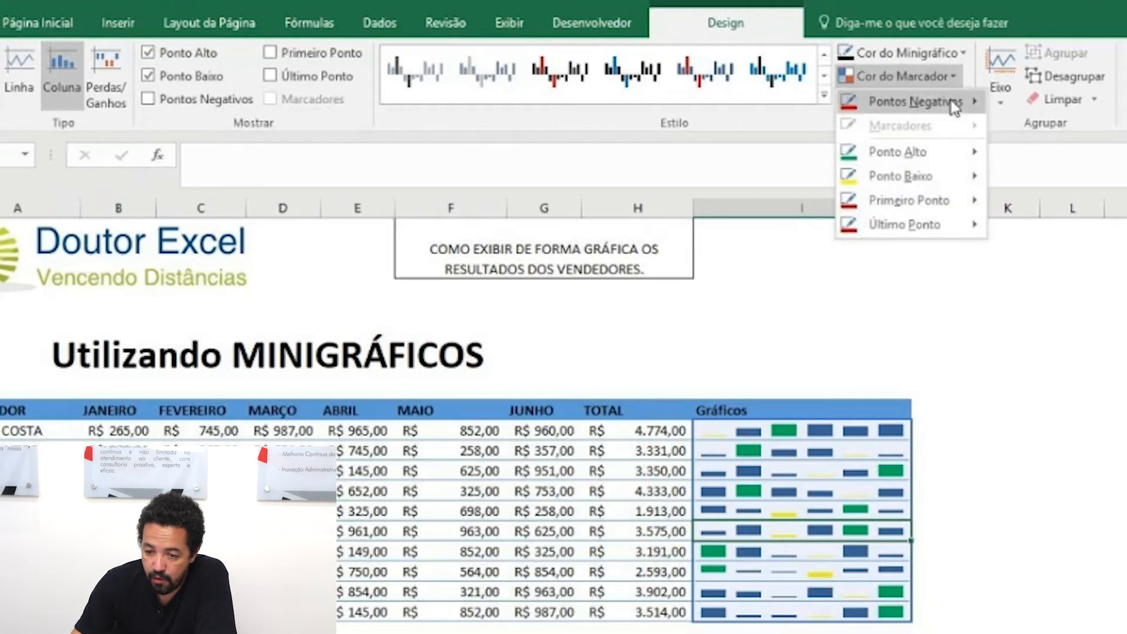
{"action": "mouse_move", "coordinate": [951, 100]}
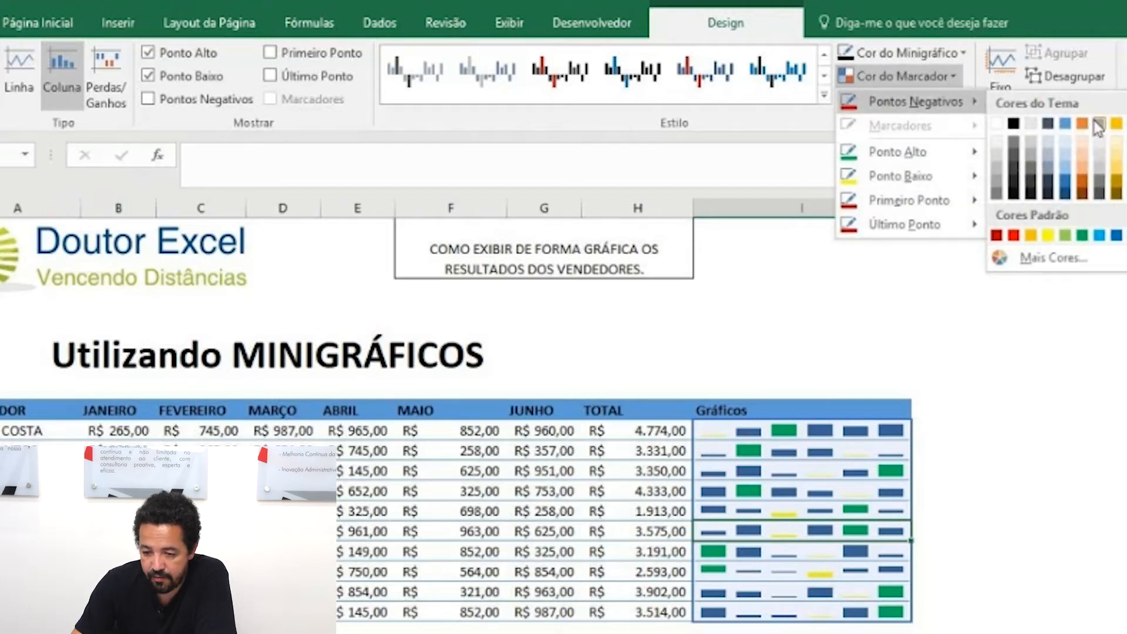
{"action": "left_click", "coordinate": [1085, 190]}
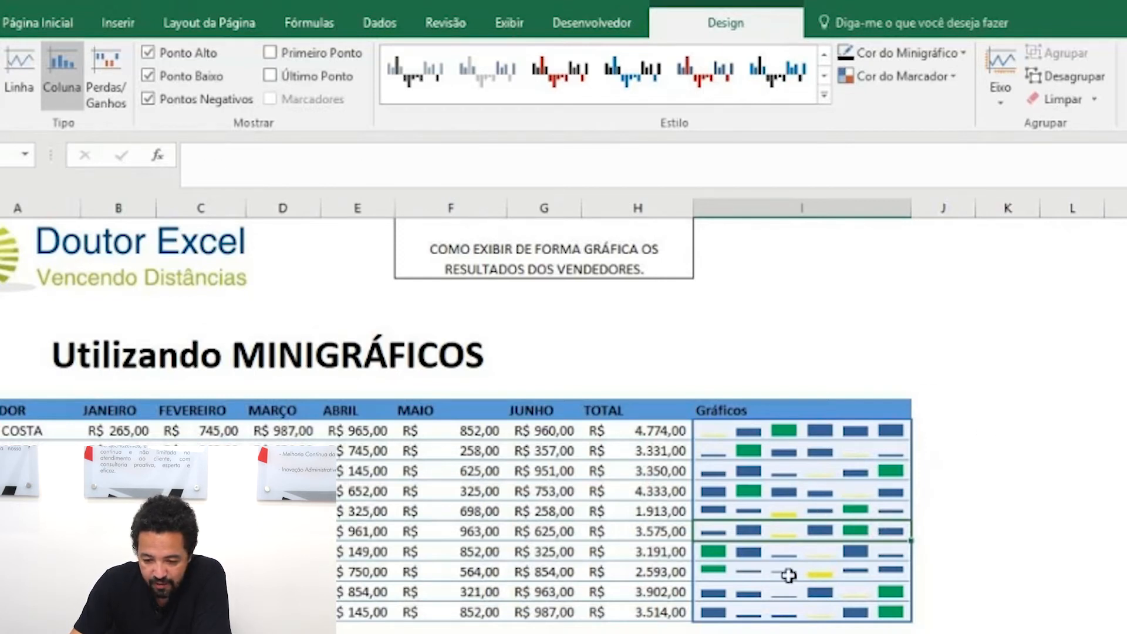
Step: Switch the low-point and negative-point highlights off and on in turn to compare them, leaving both enabled
{"action": "left_click", "coordinate": [147, 75]}
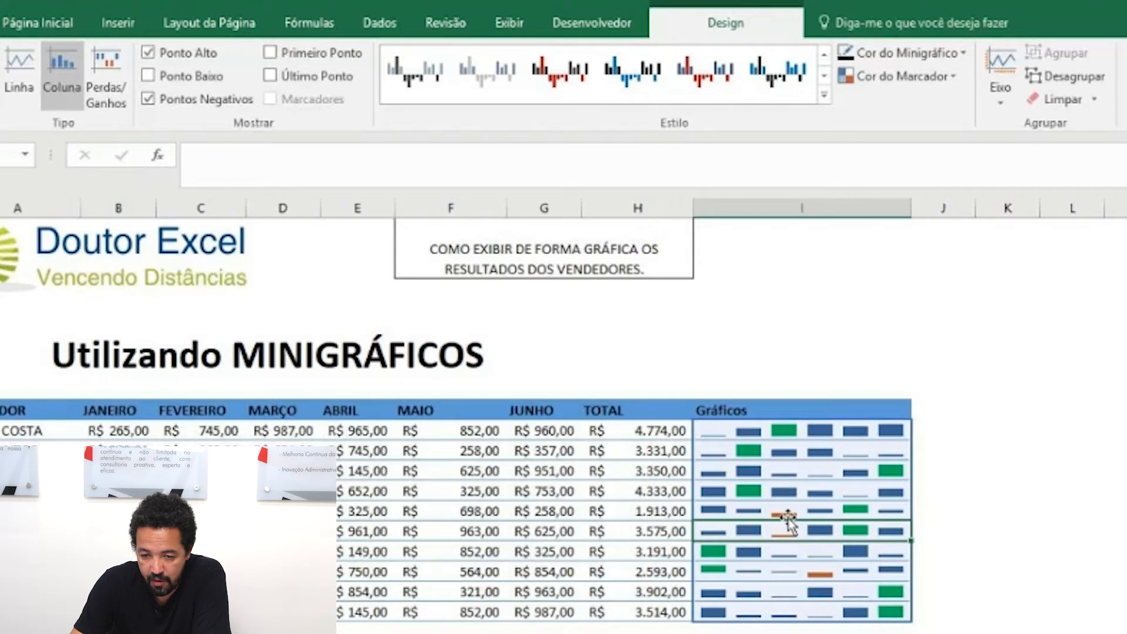
{"action": "left_click", "coordinate": [149, 77]}
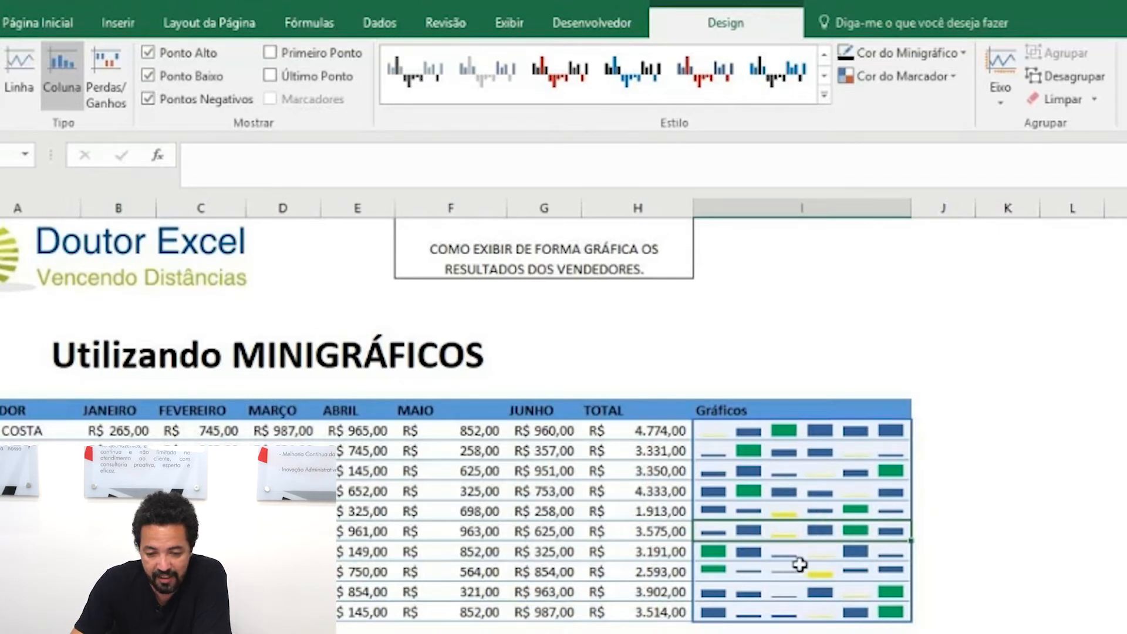
{"action": "left_click", "coordinate": [149, 101]}
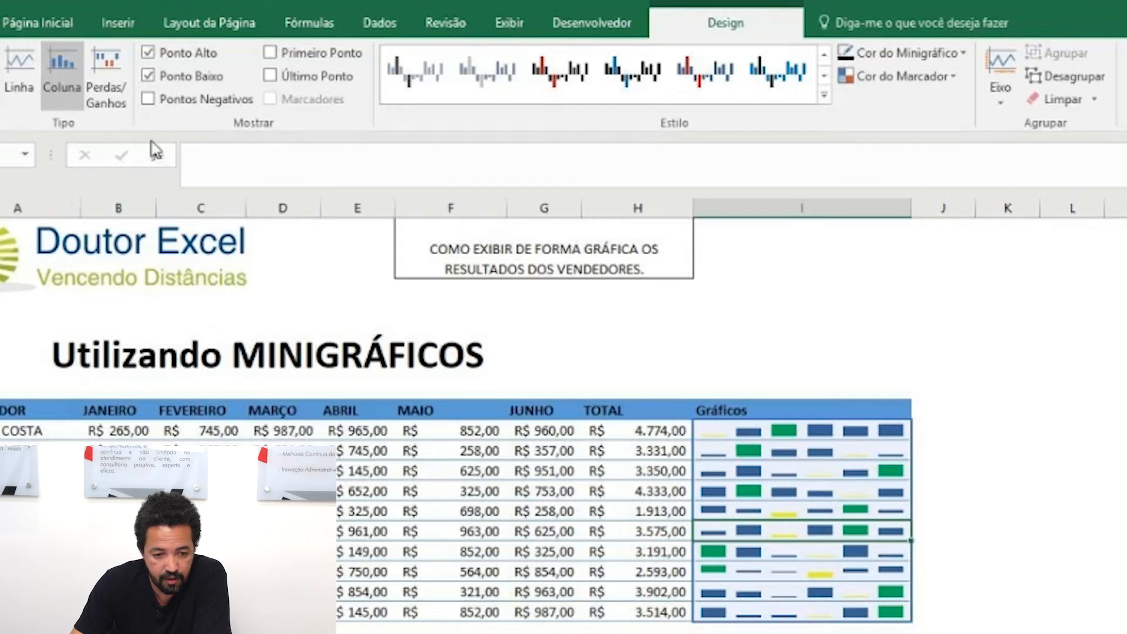
{"action": "left_click", "coordinate": [147, 76]}
{"action": "left_click", "coordinate": [148, 98]}
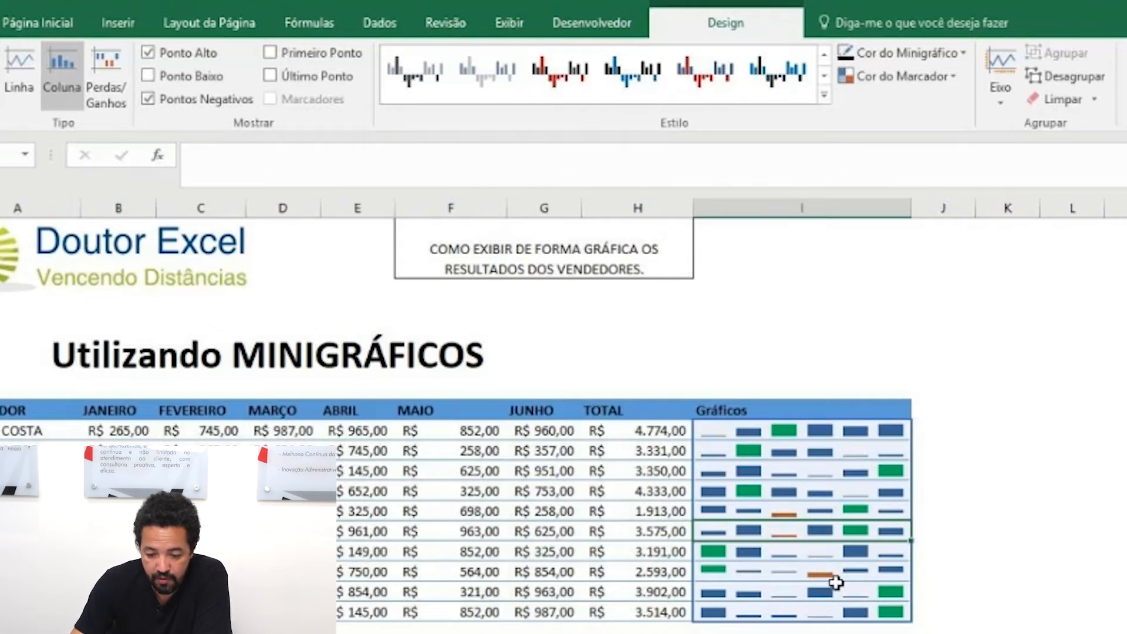
{"action": "left_click", "coordinate": [150, 77]}
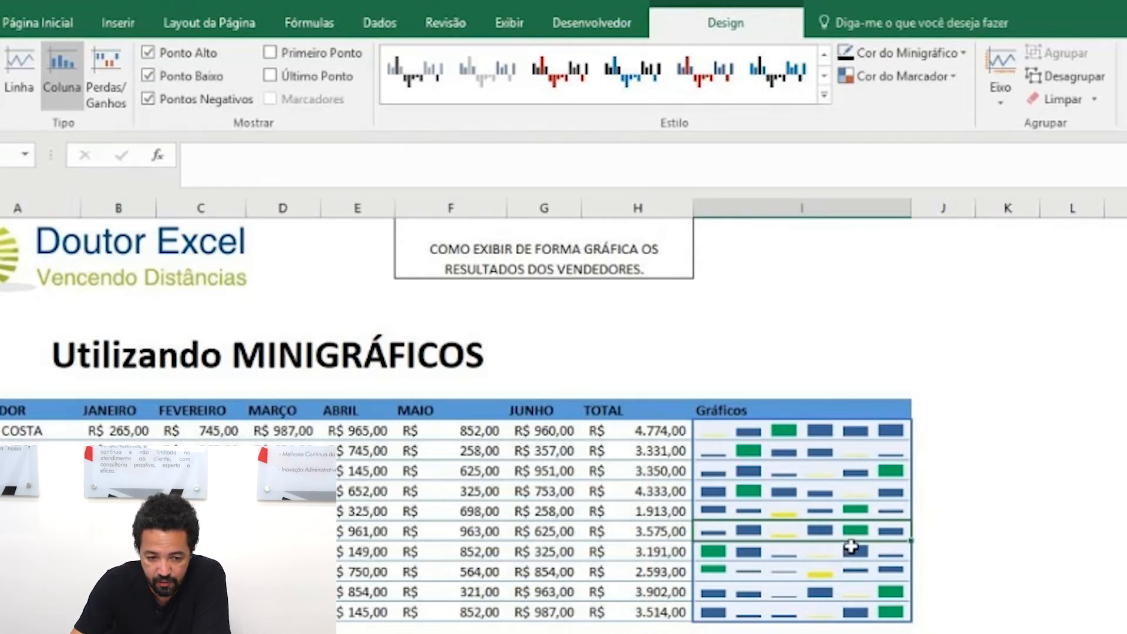
Step: Try the Line type on the sparkline group with a closer view, and set it back to Column
{"action": "left_click", "coordinate": [19, 88]}
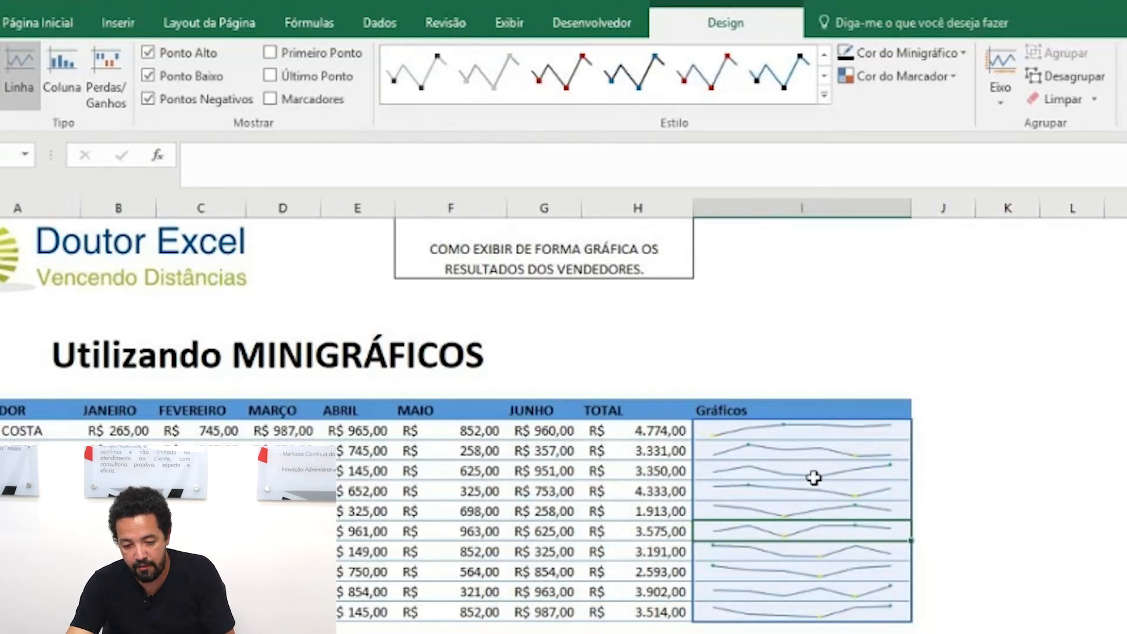
{"action": "scroll", "coordinate": [814, 478], "scroll_direction": "up", "scroll_amount": 3}
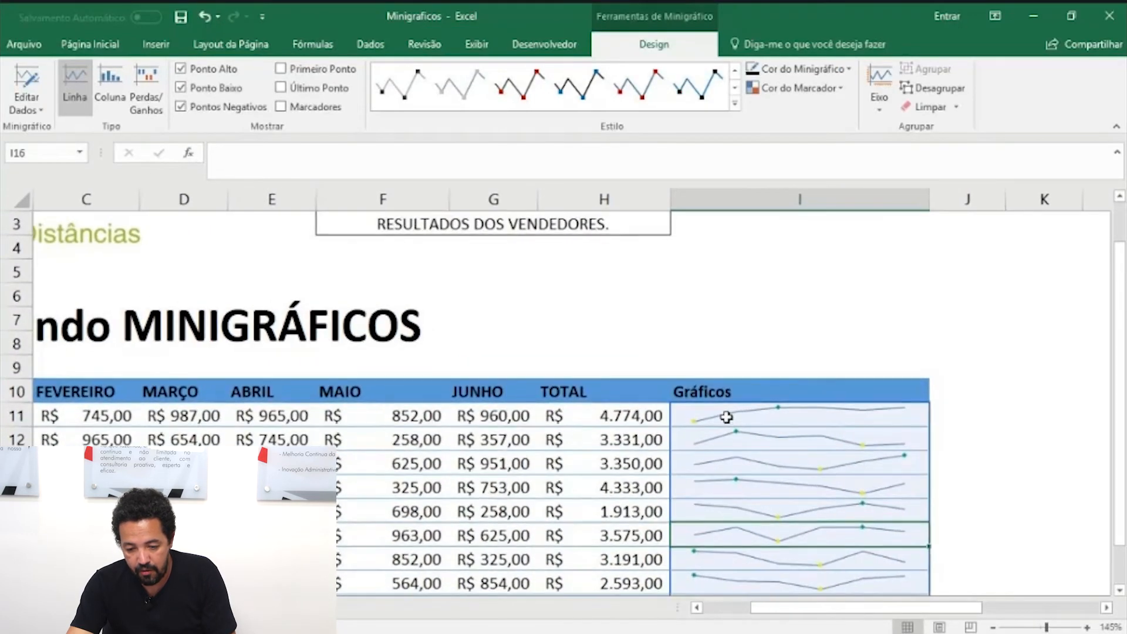
{"action": "scroll", "coordinate": [727, 416], "scroll_direction": "up", "scroll_amount": 3}
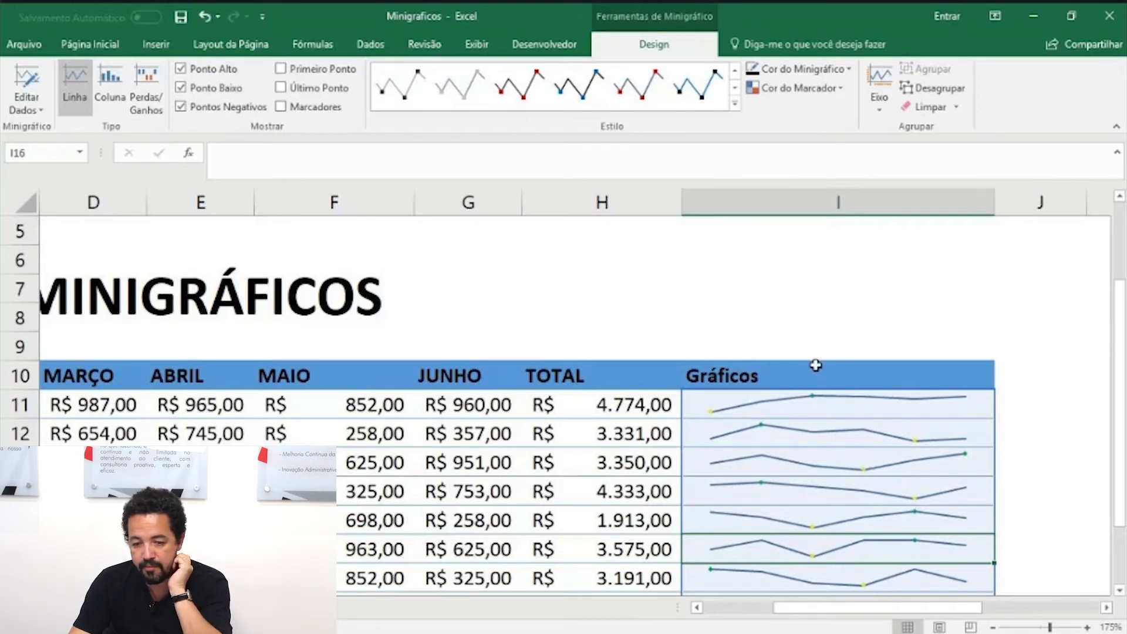
{"action": "left_click", "coordinate": [111, 82]}
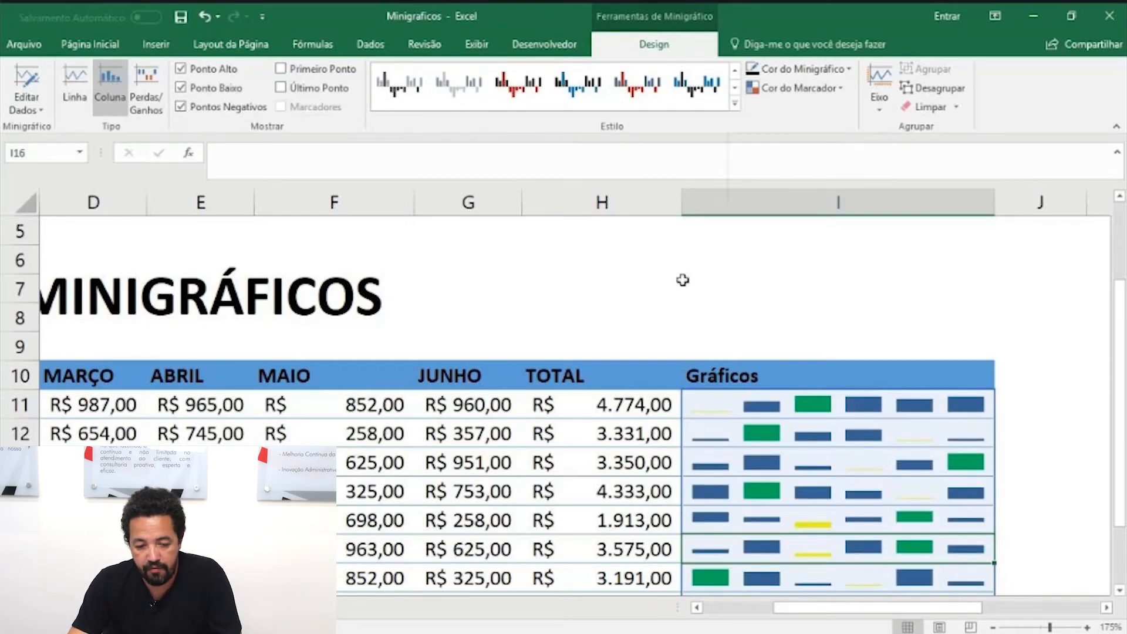
{"action": "scroll", "coordinate": [669, 314], "scroll_direction": "down", "scroll_amount": 3}
{"action": "scroll", "coordinate": [675, 339], "scroll_direction": "down", "scroll_amount": 1}
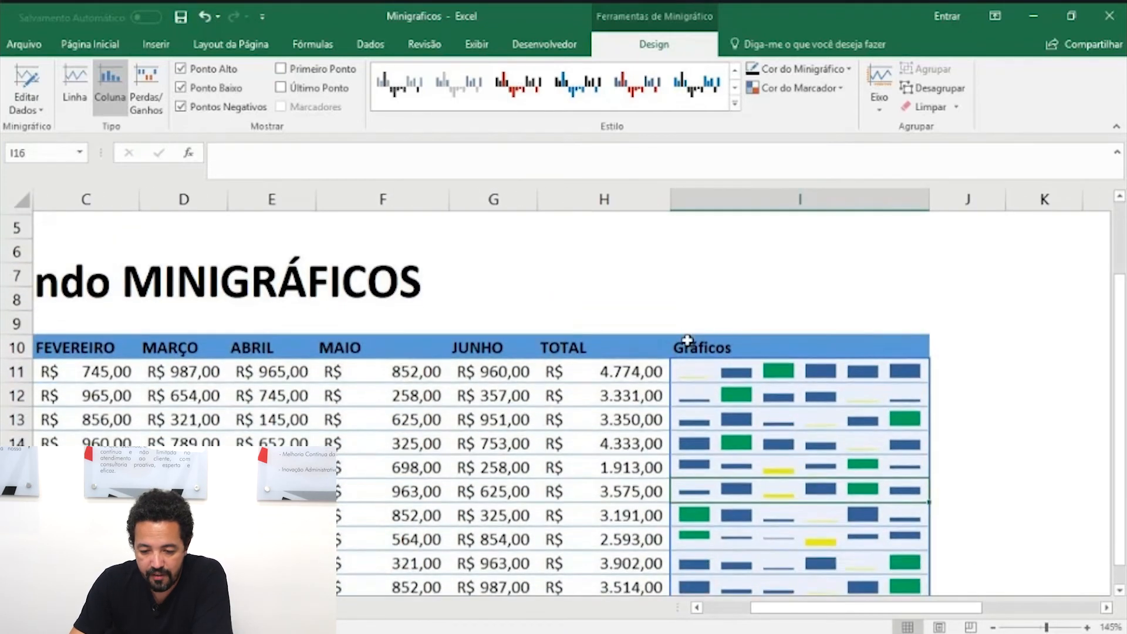
Step: Try the orange and gray sparkline style, apply the green style with blue markers, and clear the negative-point highlight
{"action": "left_click", "coordinate": [735, 106]}
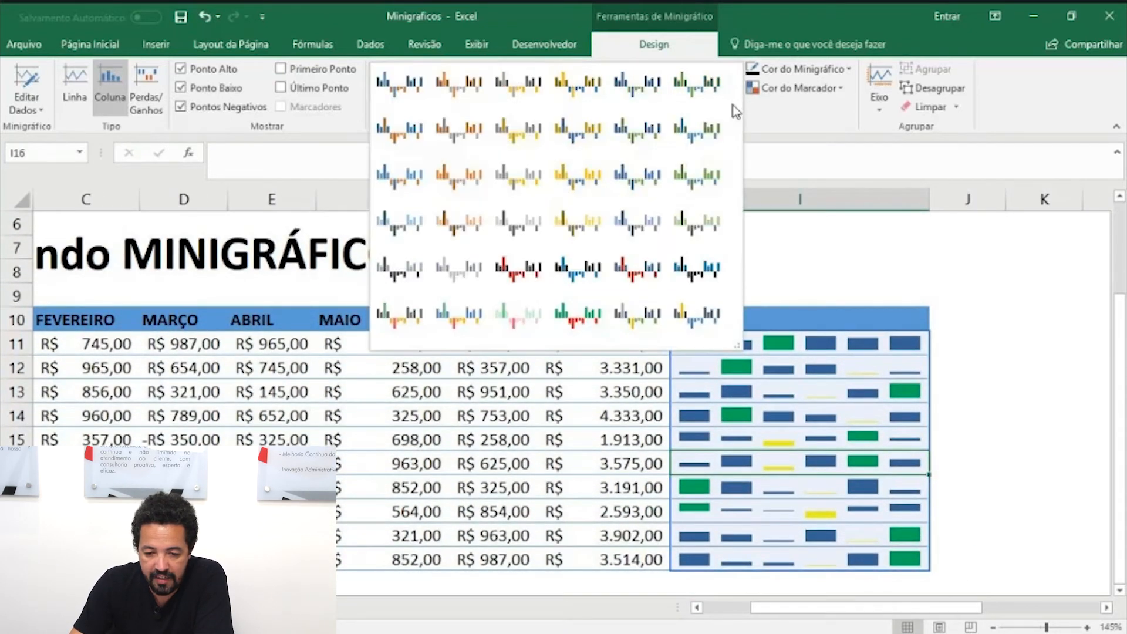
{"action": "left_click", "coordinate": [447, 136]}
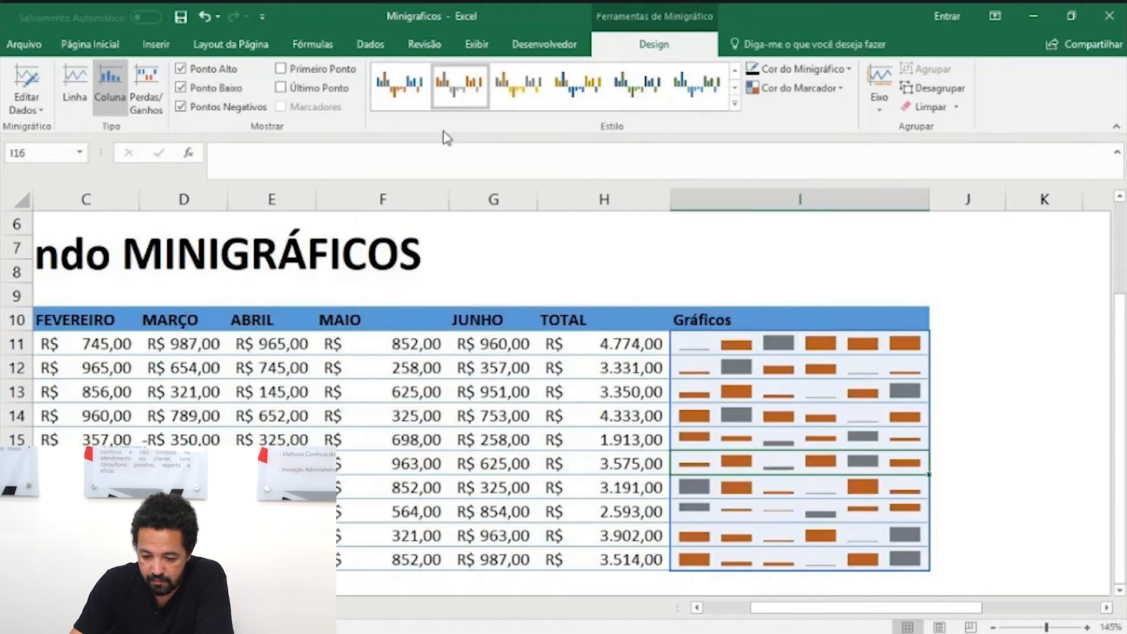
{"action": "left_click", "coordinate": [698, 87]}
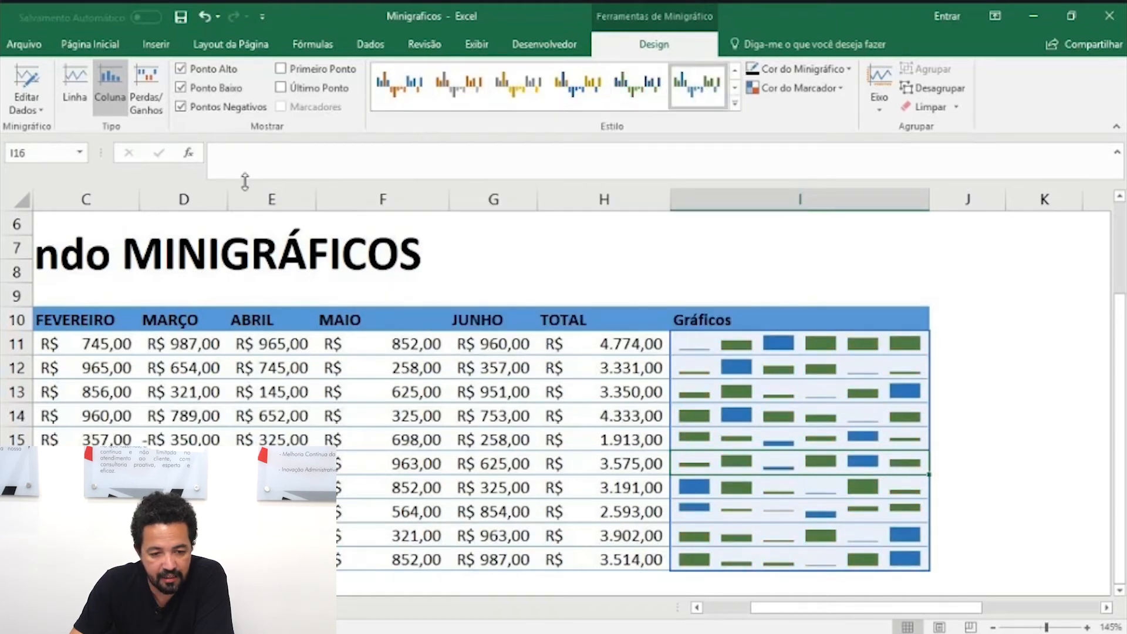
{"action": "left_click", "coordinate": [182, 109]}
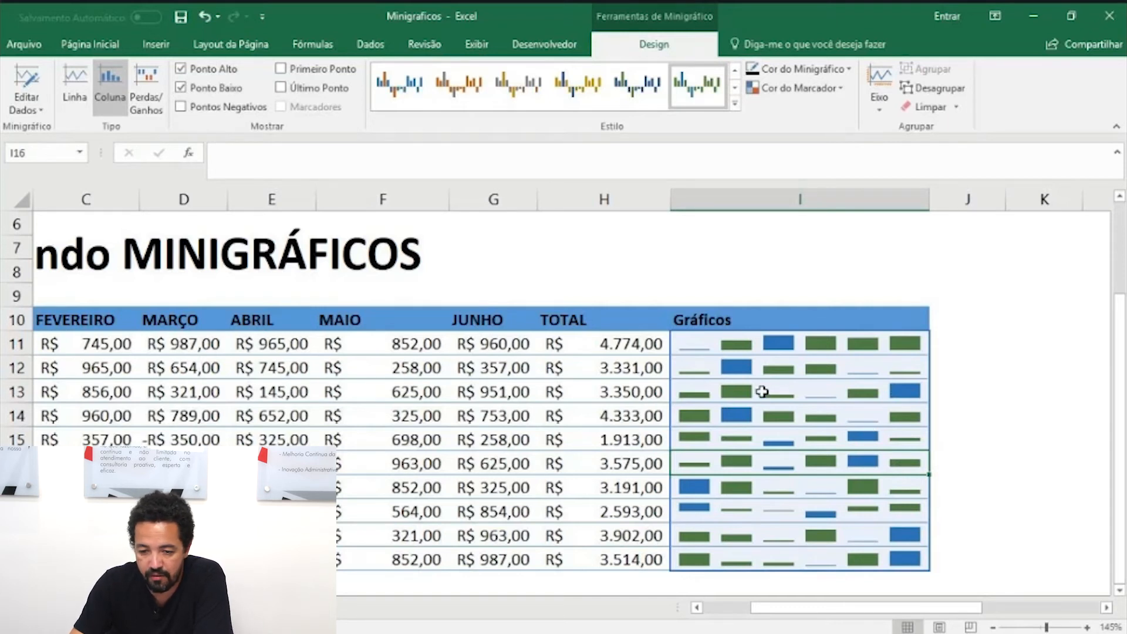
Step: Try near-black and a darker theme blue as the sparkline color, and settle on the standard blue
{"action": "left_click", "coordinate": [848, 69]}
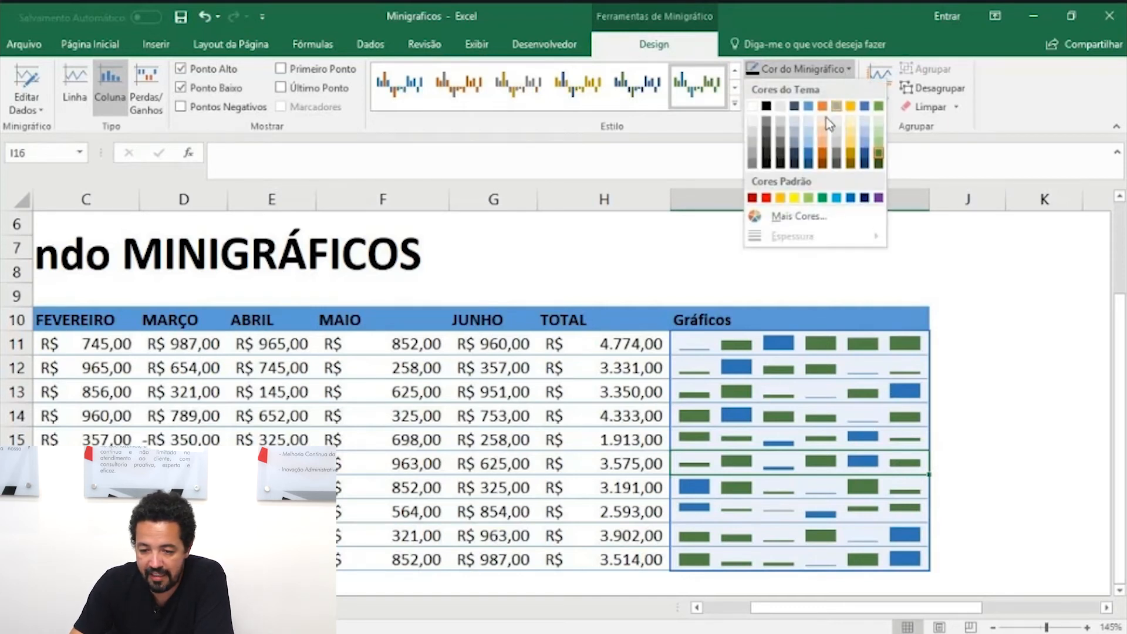
{"action": "left_click", "coordinate": [767, 163]}
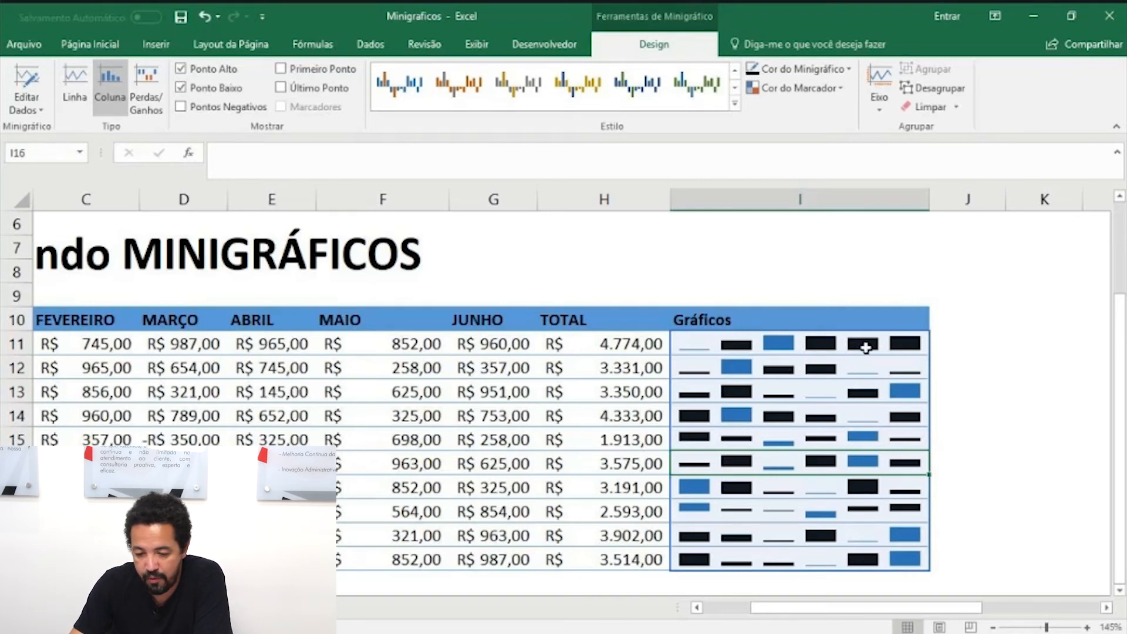
{"action": "left_click", "coordinate": [839, 72]}
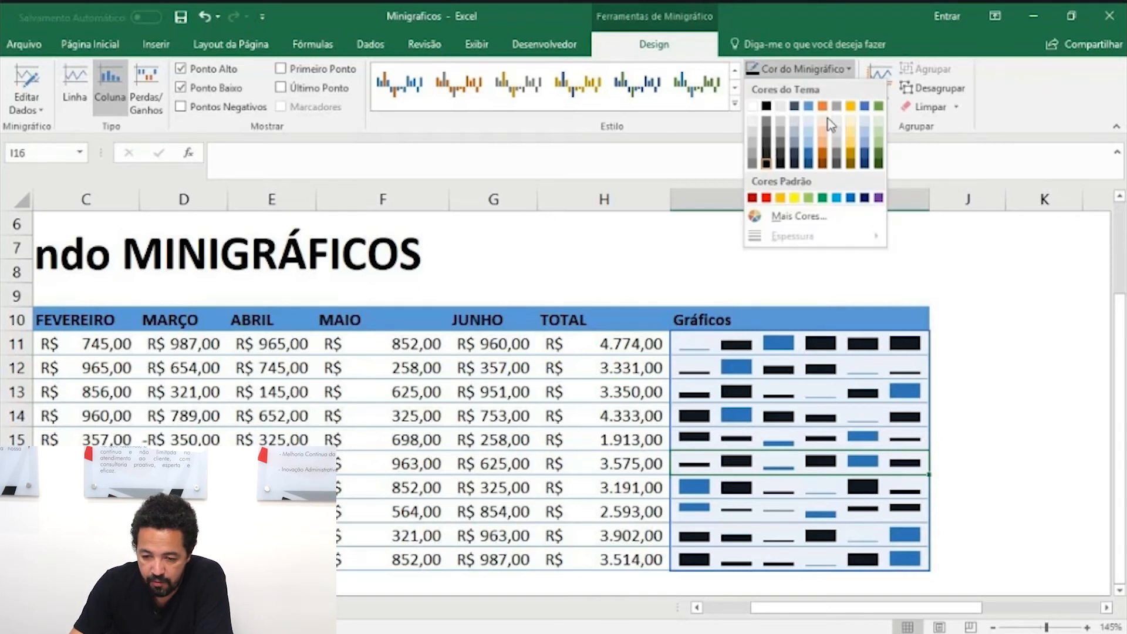
{"action": "left_click", "coordinate": [811, 152]}
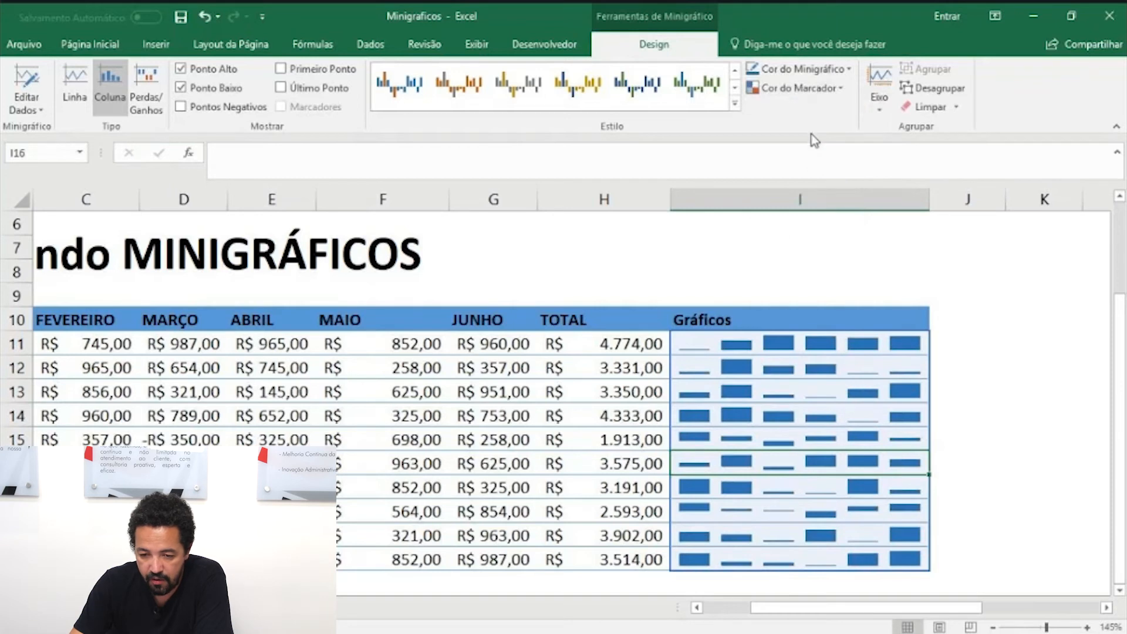
{"action": "left_click", "coordinate": [808, 72]}
{"action": "left_click", "coordinate": [850, 203]}
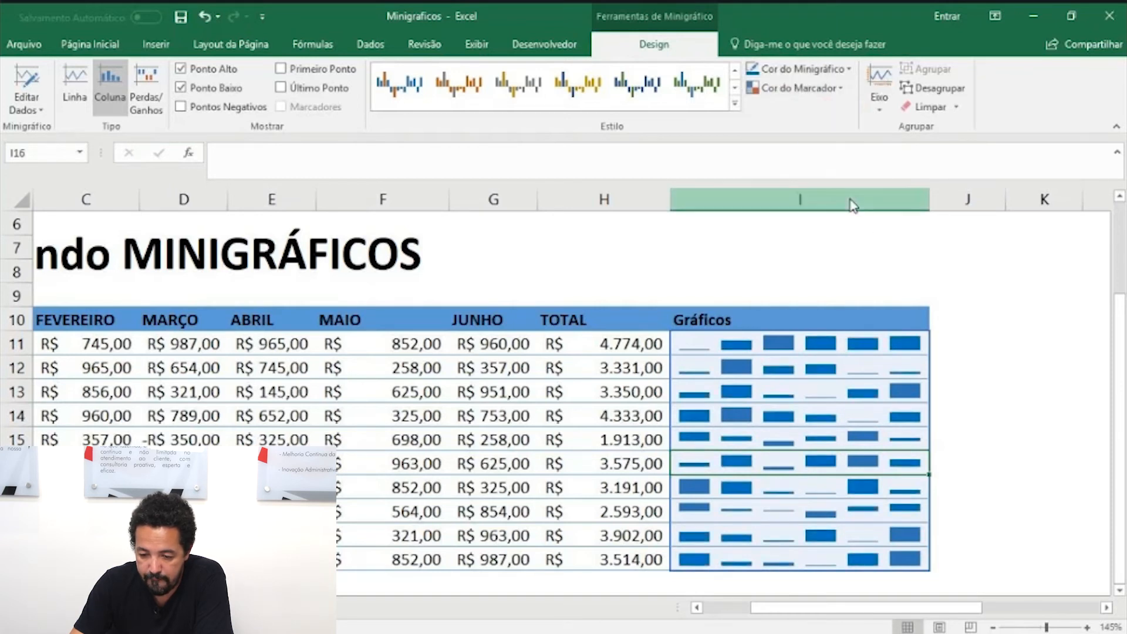
Step: Set the sparkline group's color to the standard dark blue
{"action": "left_click", "coordinate": [814, 70]}
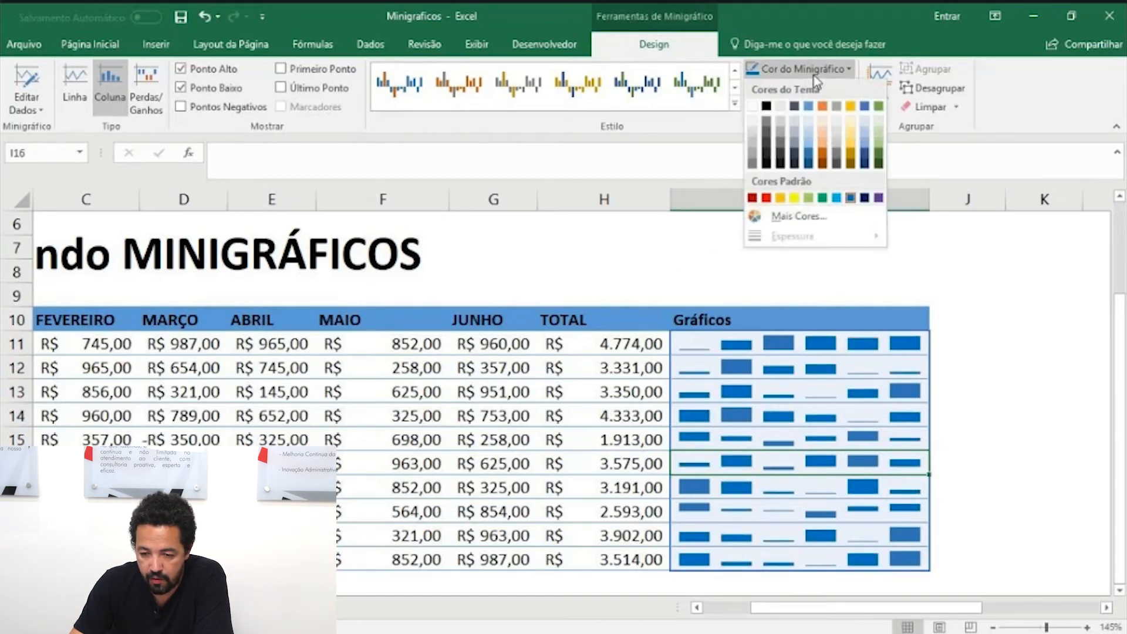
{"action": "left_click", "coordinate": [865, 198]}
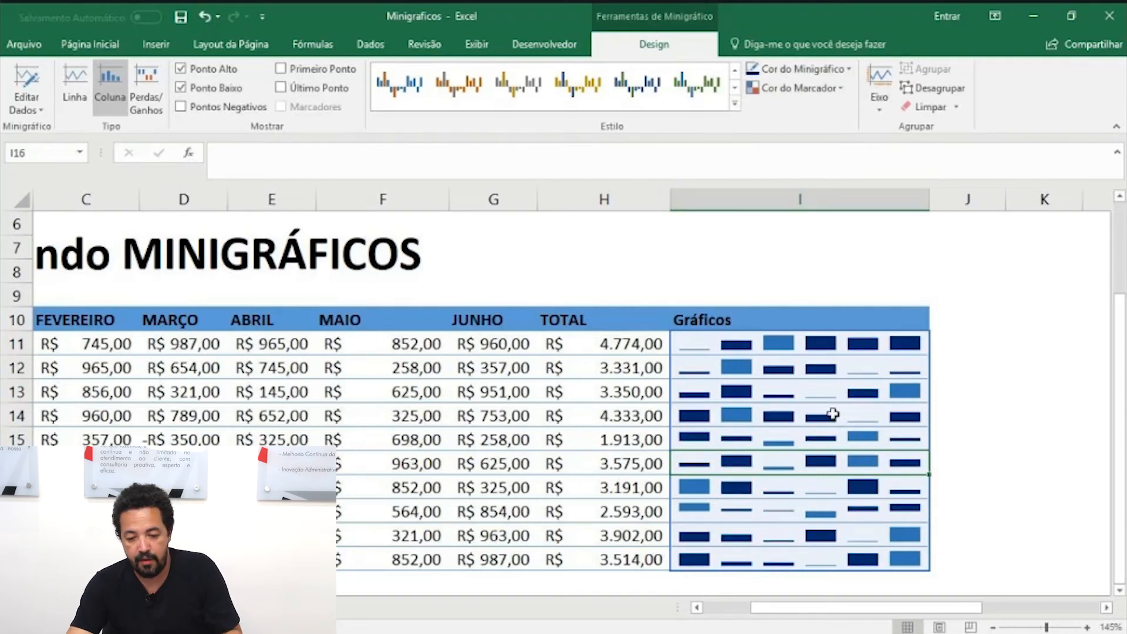
Step: Move the sparkline group to the location range K11:K20 through the group location and data settings
{"action": "scroll", "coordinate": [833, 415], "scroll_direction": "down", "scroll_amount": 2, "text": "ctrl"}
{"action": "scroll", "coordinate": [833, 410], "scroll_direction": "up", "scroll_amount": 2}
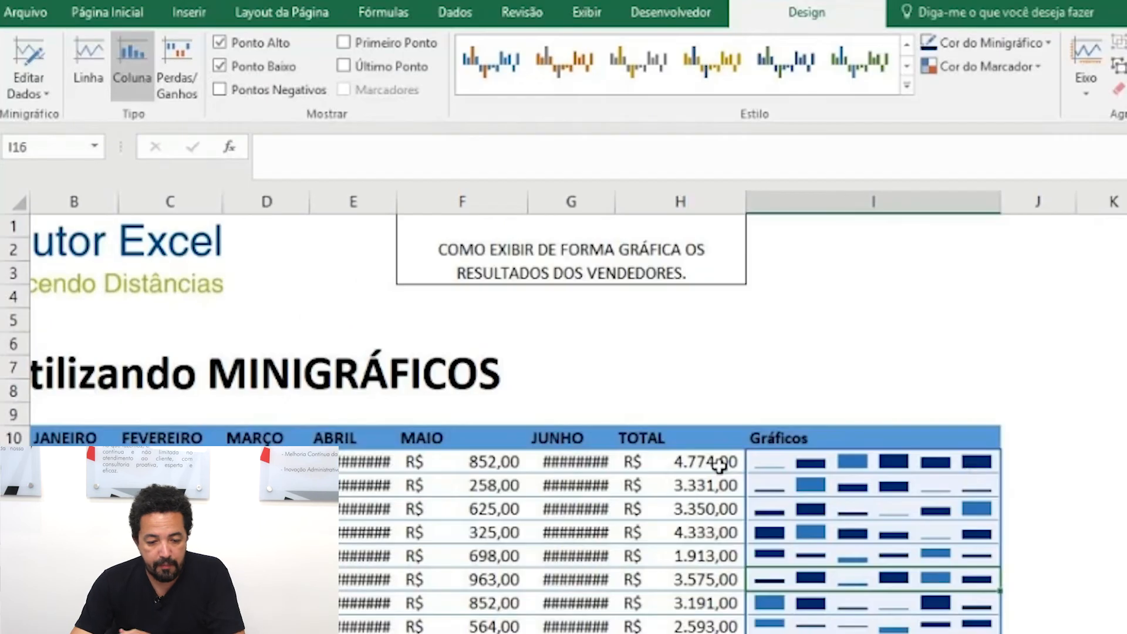
{"action": "scroll", "coordinate": [717, 465], "scroll_direction": "down", "scroll_amount": 4, "text": "ctrl"}
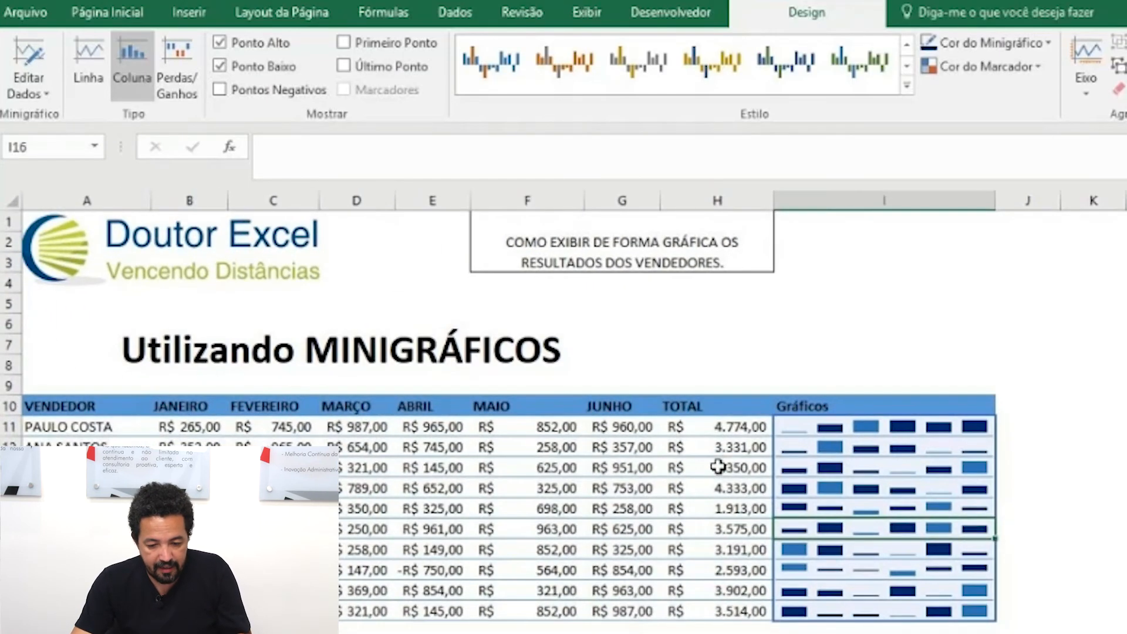
{"action": "scroll", "coordinate": [894, 567], "scroll_direction": "up", "scroll_amount": 2, "text": "ctrl"}
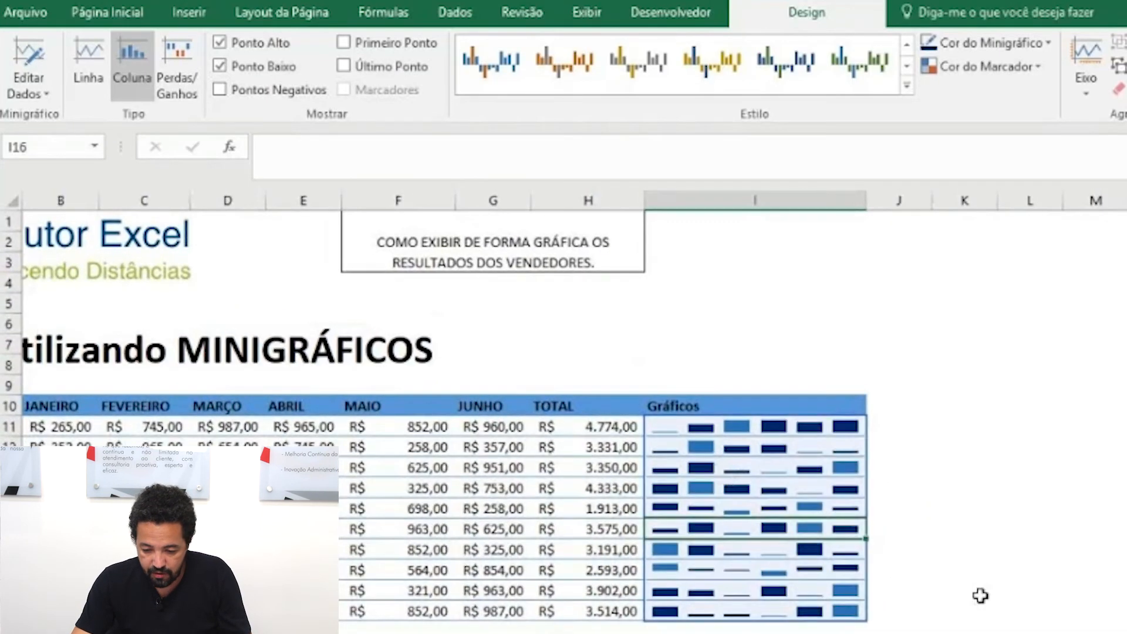
{"action": "scroll", "coordinate": [755, 415], "scroll_direction": "left", "scroll_amount": 1}
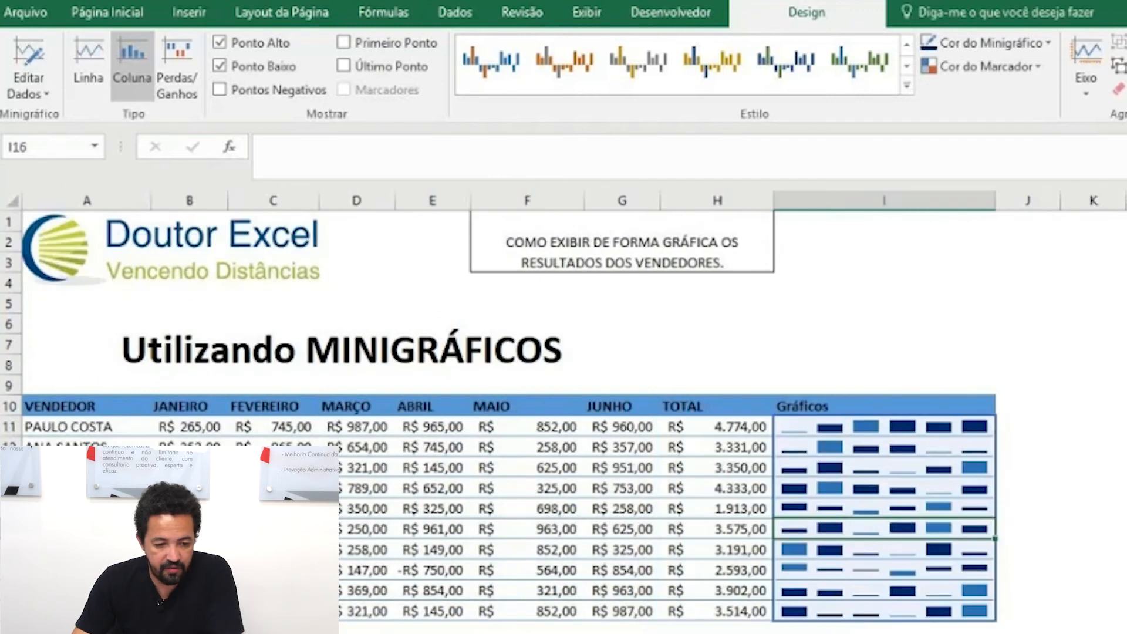
{"action": "left_click", "coordinate": [45, 95]}
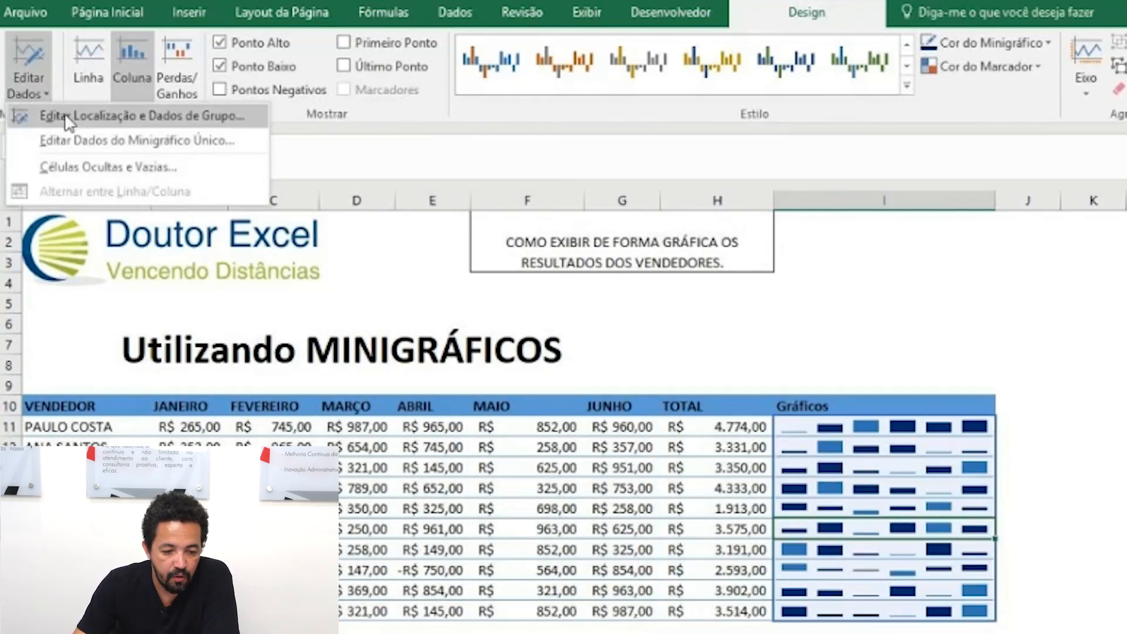
{"action": "left_click", "coordinate": [76, 123]}
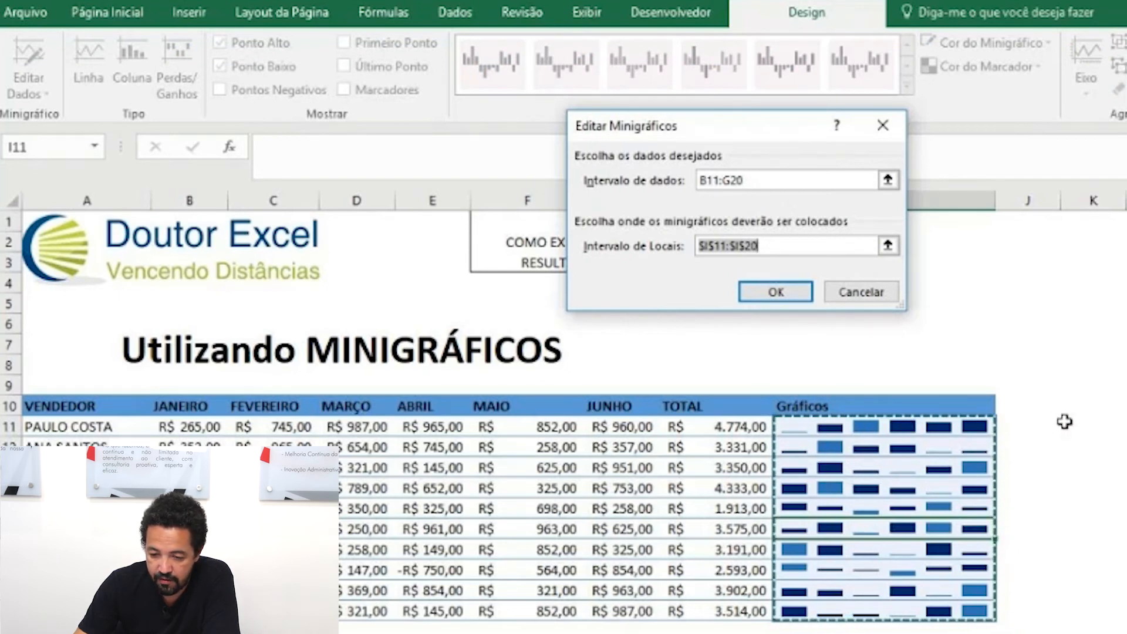
{"action": "left_click_drag", "start_coordinate": [1064, 425], "coordinate": [1110, 618]}
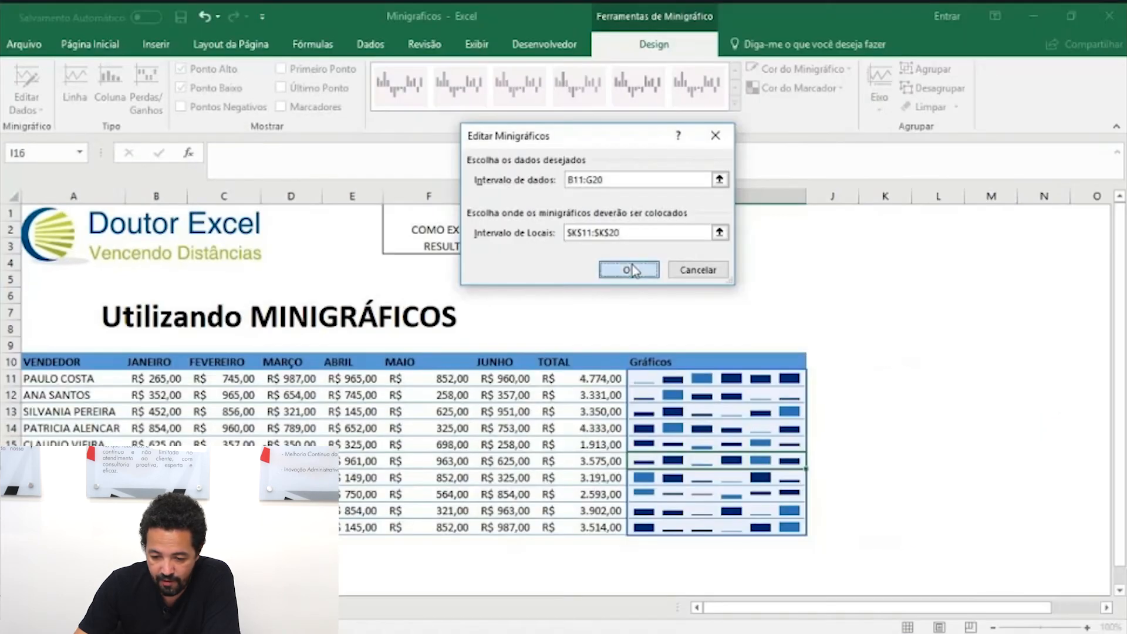
{"action": "left_click", "coordinate": [777, 292]}
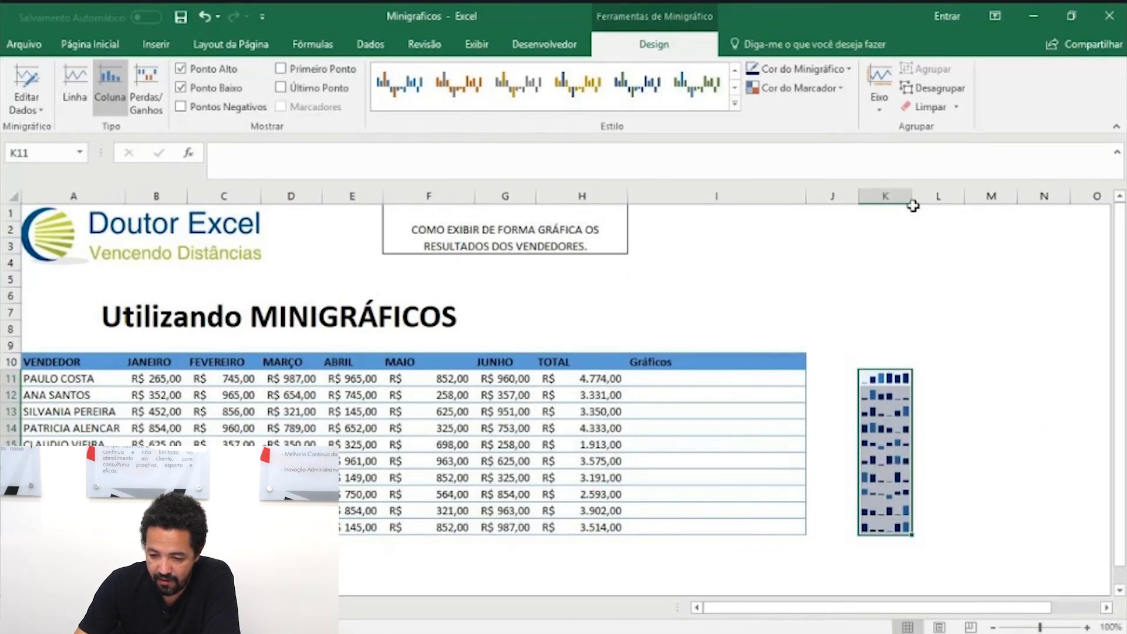
Step: Widen column K to enlarge the moved sparklines, and undo both the widening and the relocation
{"action": "left_click_drag", "start_coordinate": [910, 194], "coordinate": [1076, 221]}
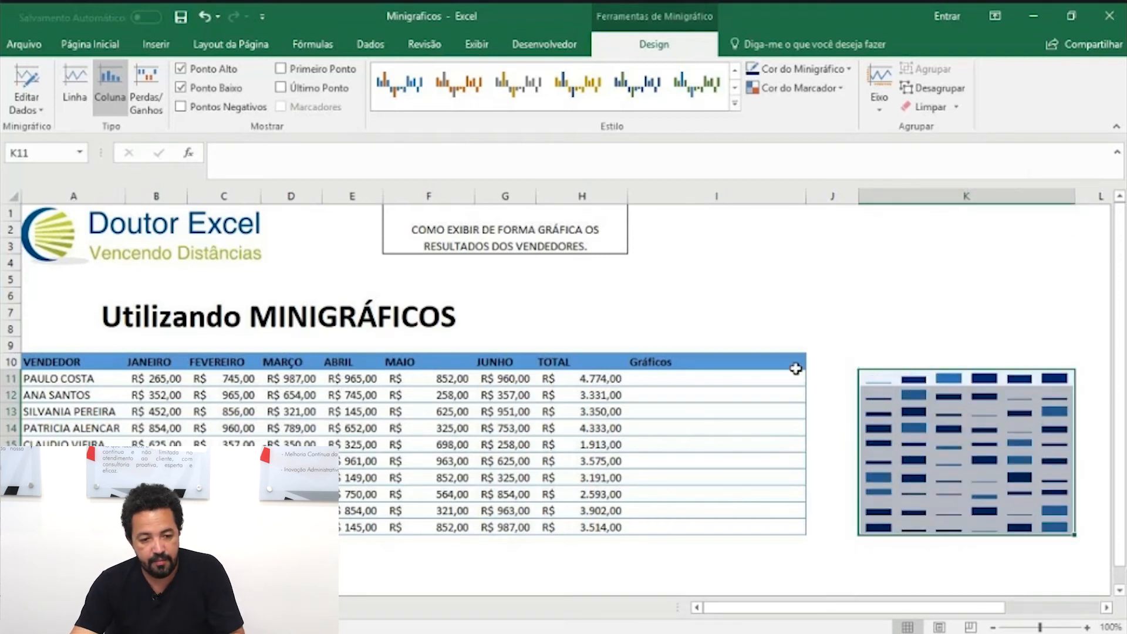
{"action": "left_click", "coordinate": [209, 22]}
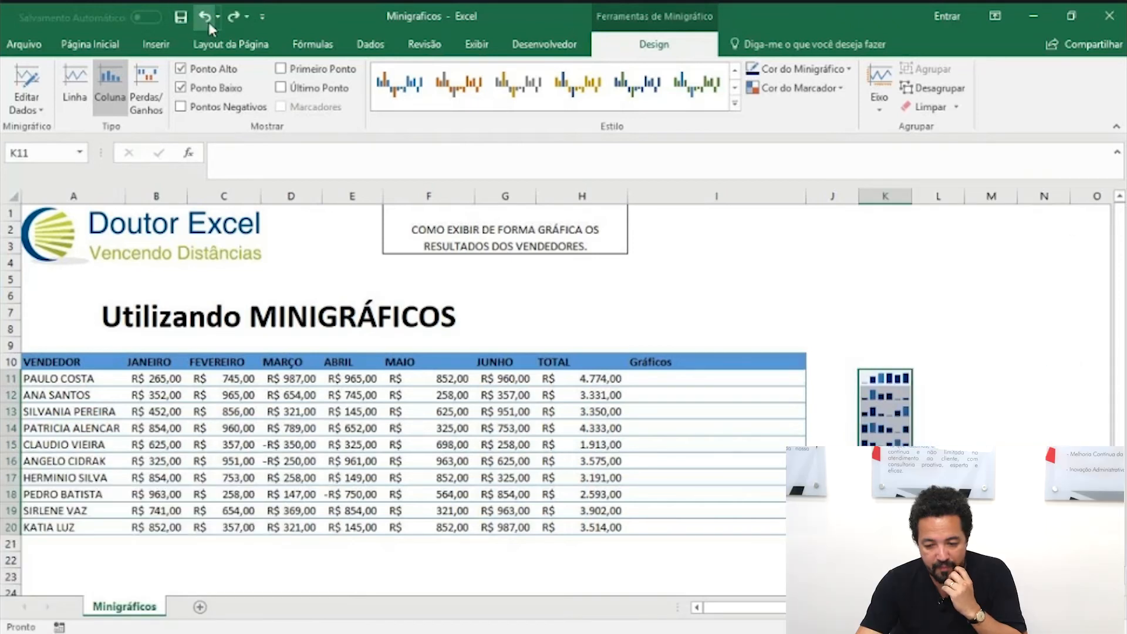
{"action": "left_click", "coordinate": [201, 17]}
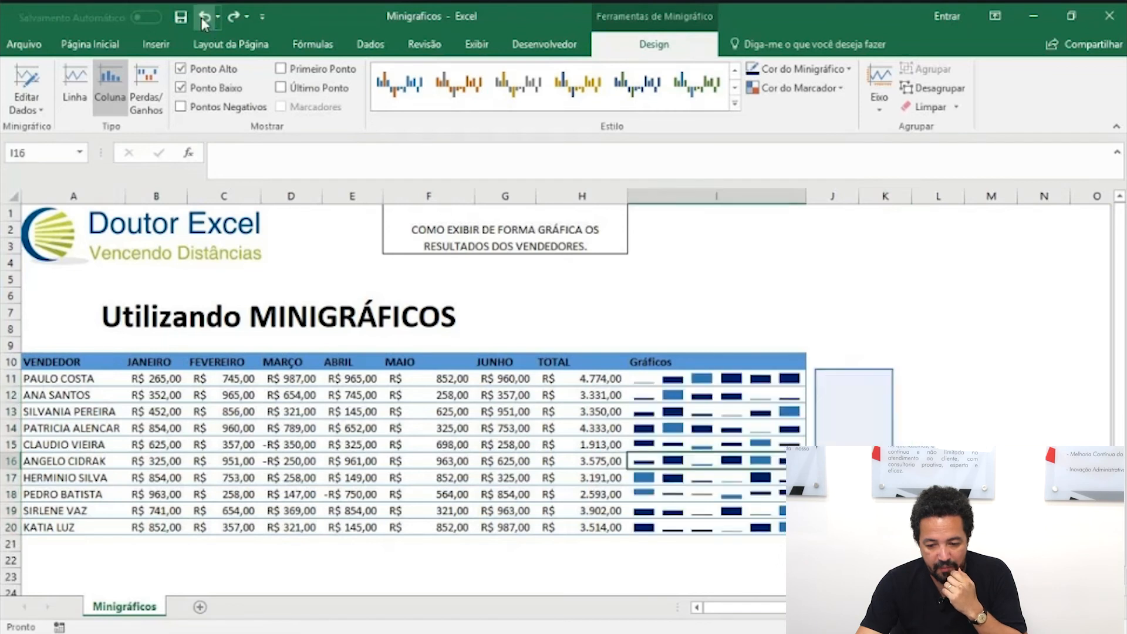
Step: Review the source data range in the sparkline group's location and data settings, and close them without changes
{"action": "left_click", "coordinate": [26, 109]}
{"action": "left_click", "coordinate": [44, 128]}
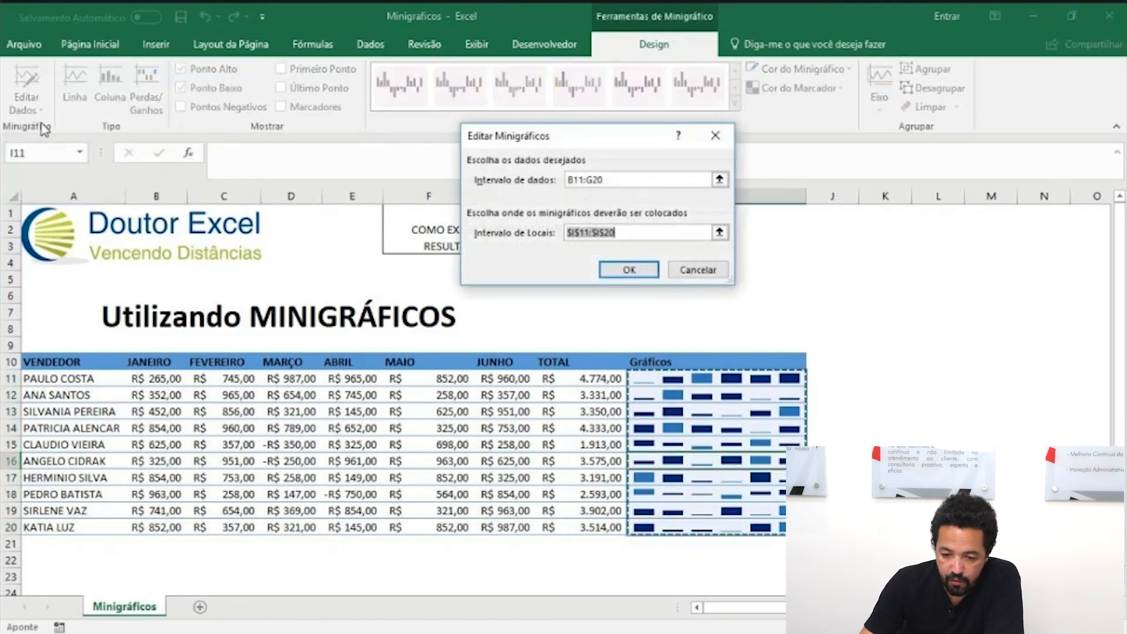
{"action": "left_click", "coordinate": [614, 179]}
{"action": "left_click_drag", "start_coordinate": [614, 180], "coordinate": [568, 180]}
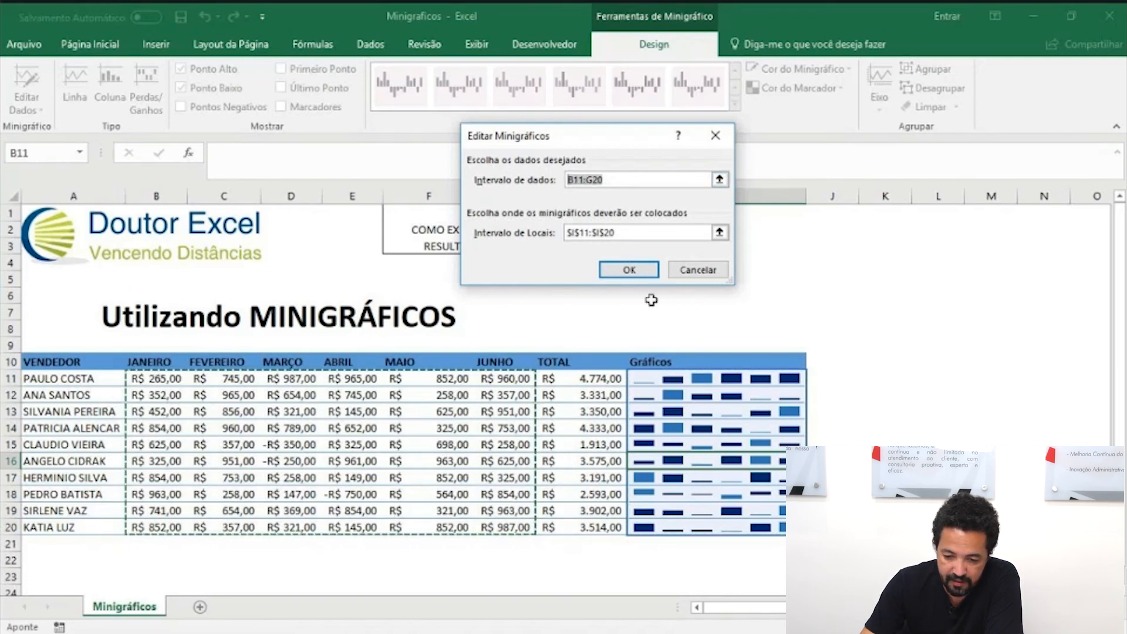
{"action": "left_click", "coordinate": [693, 271]}
Step: Open the source data range of the single sparkline in I16 for editing
{"action": "left_click", "coordinate": [26, 109]}
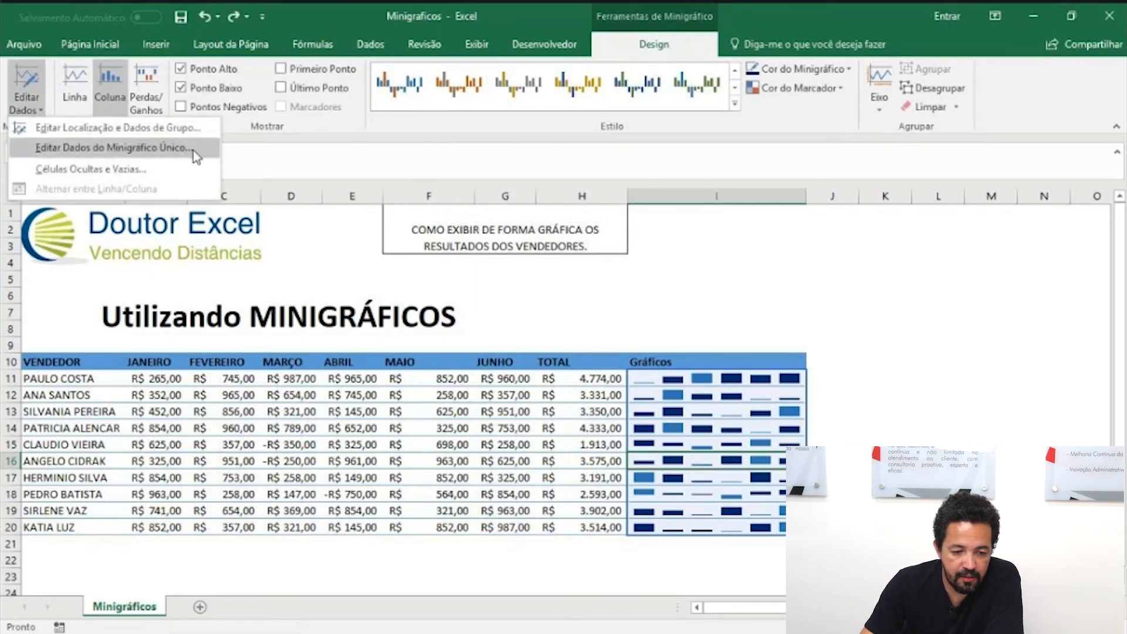
{"action": "left_click", "coordinate": [112, 147]}
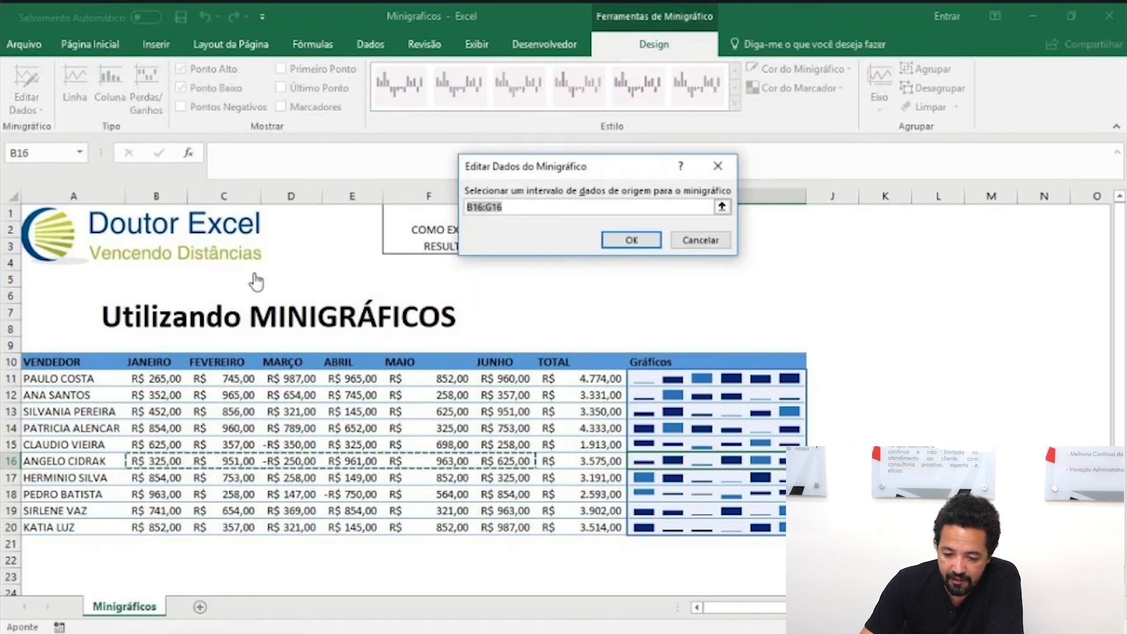